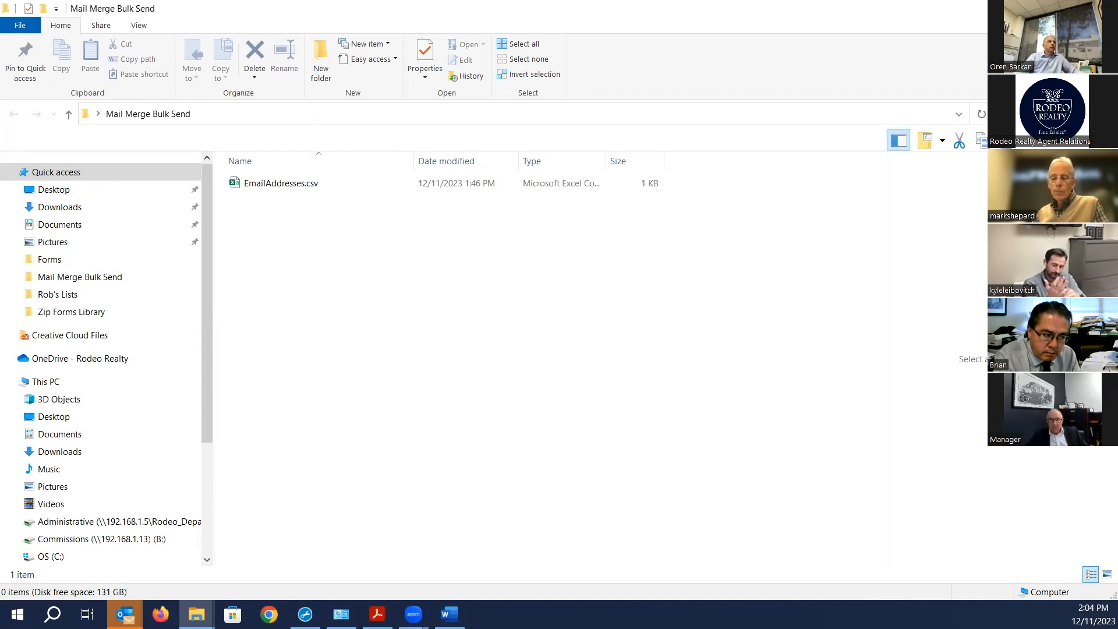
- Open EmailAddresses.csv in Excel and AutoFit columns A–C to their contents
double_click(273, 184)
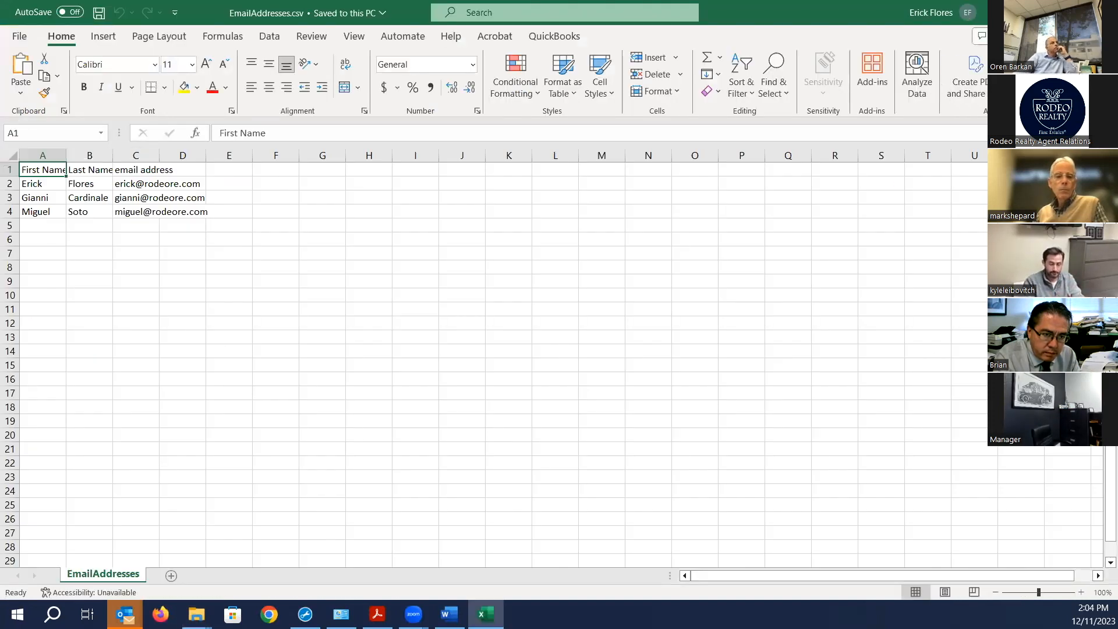
left_click(11, 154)
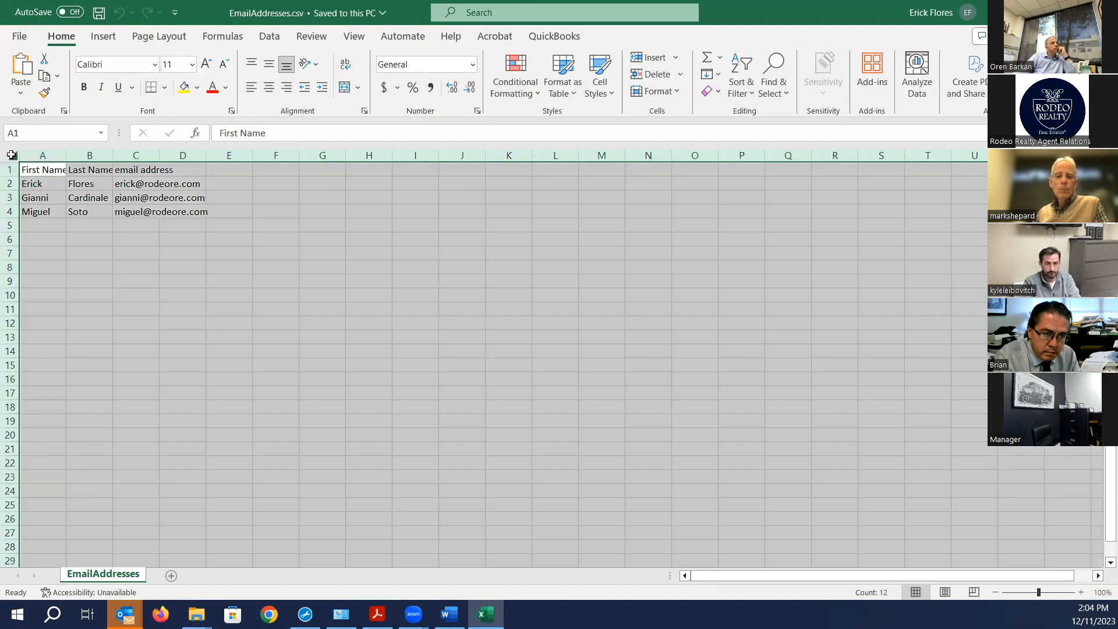
double_click(66, 154)
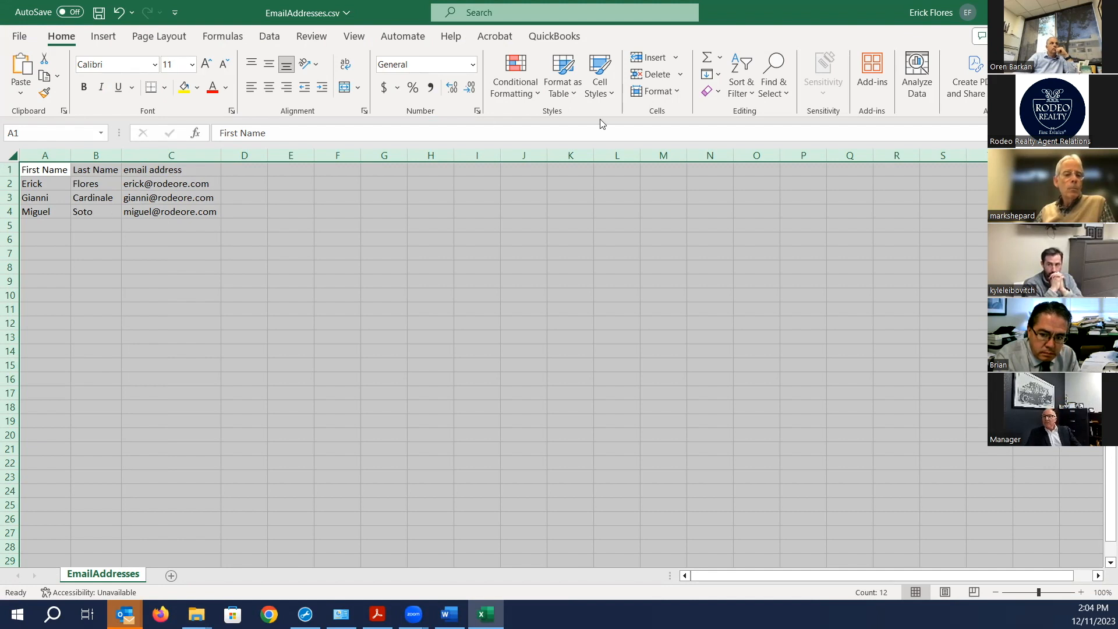
- Inspect the contact data by selecting names, email cells and the column headers
left_click(247, 149)
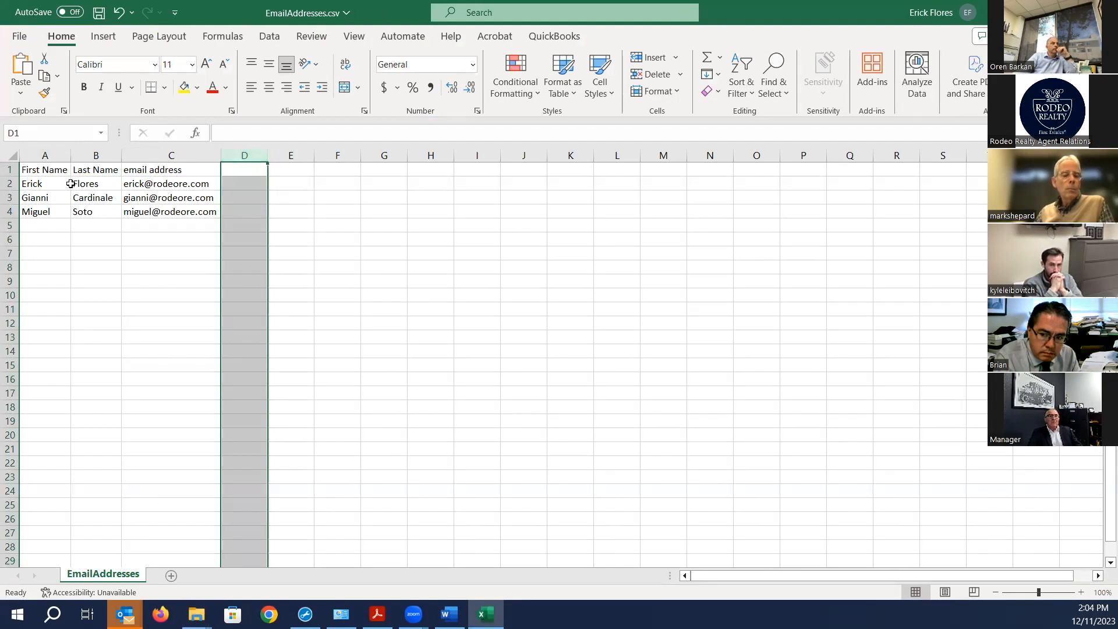
left_click(40, 186)
left_click(104, 197)
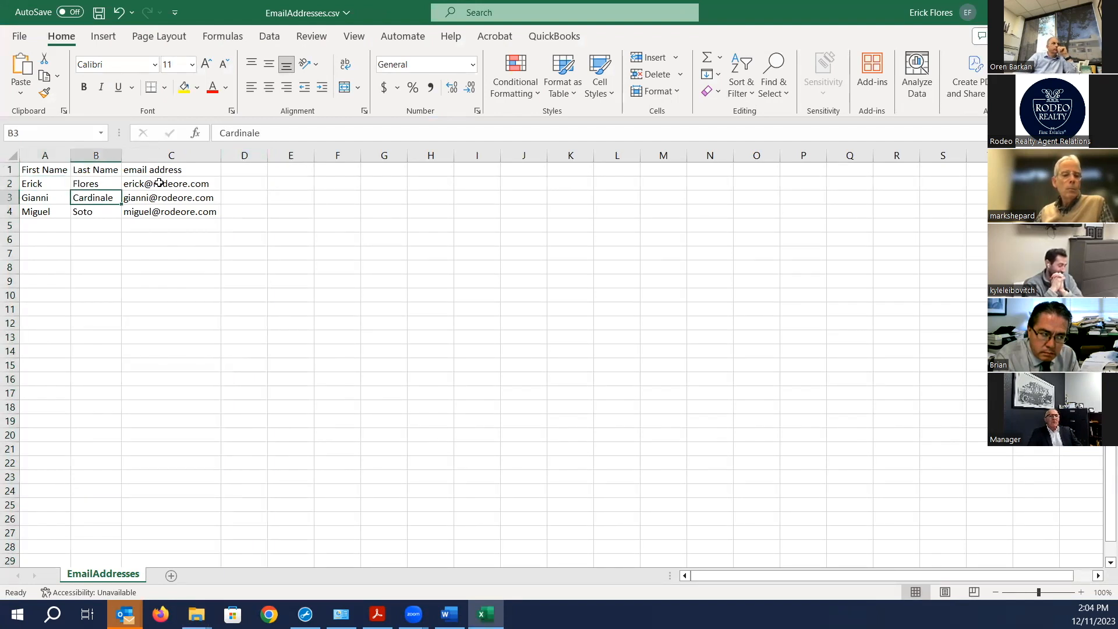
left_click(135, 188)
left_click(160, 169)
left_click_drag(82, 169, 85, 183)
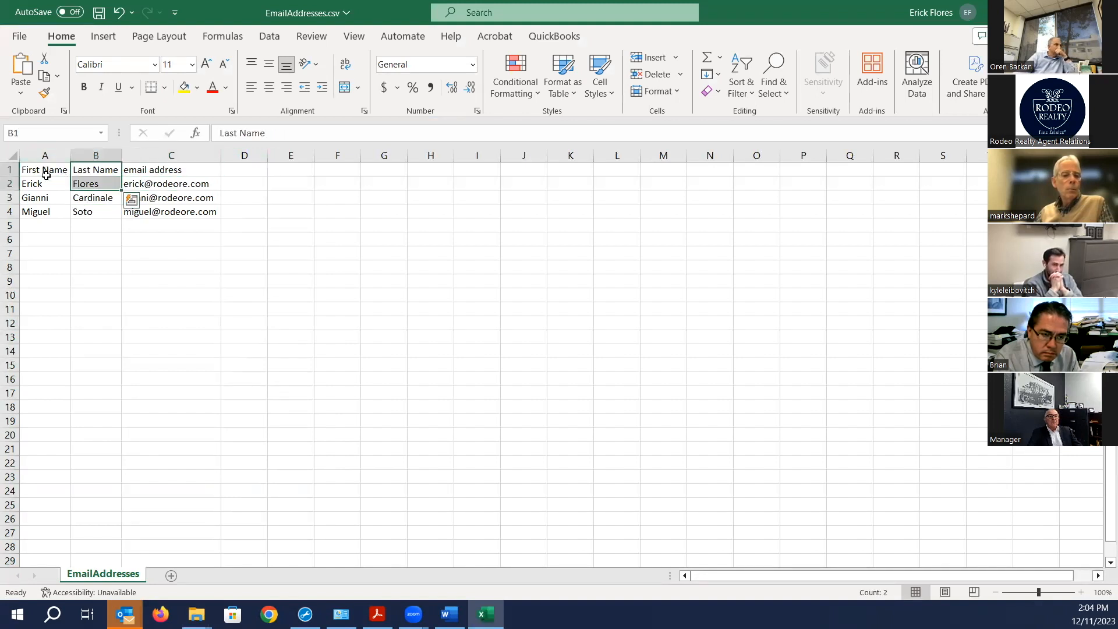
left_click(46, 173)
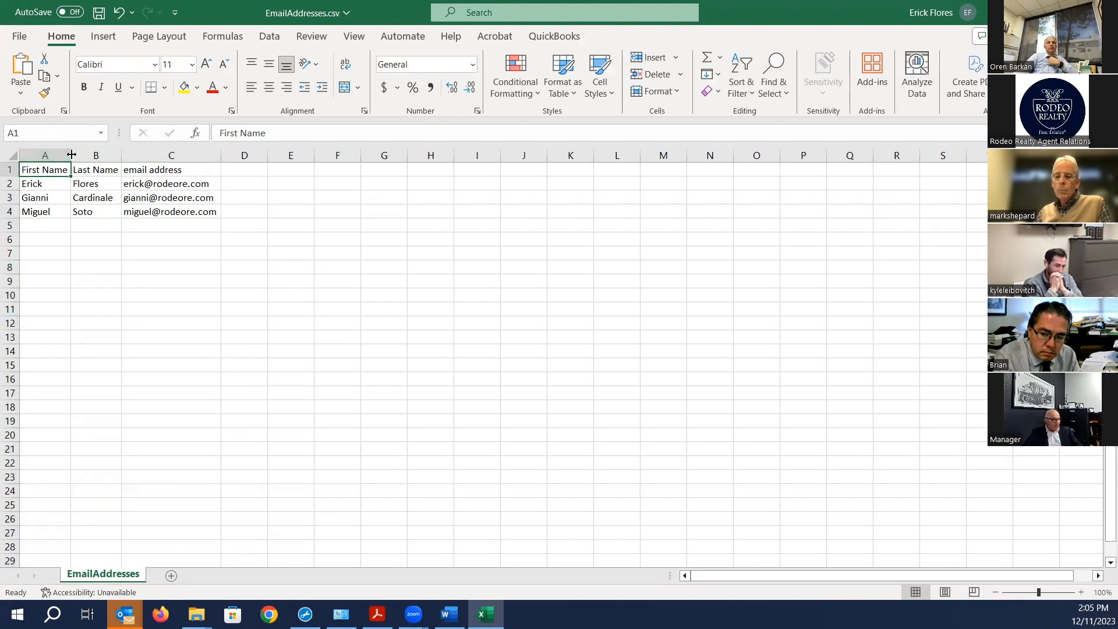
- Select the Last Name column, step through cells A2 and B2, and select empty cell D2
left_click(90, 153)
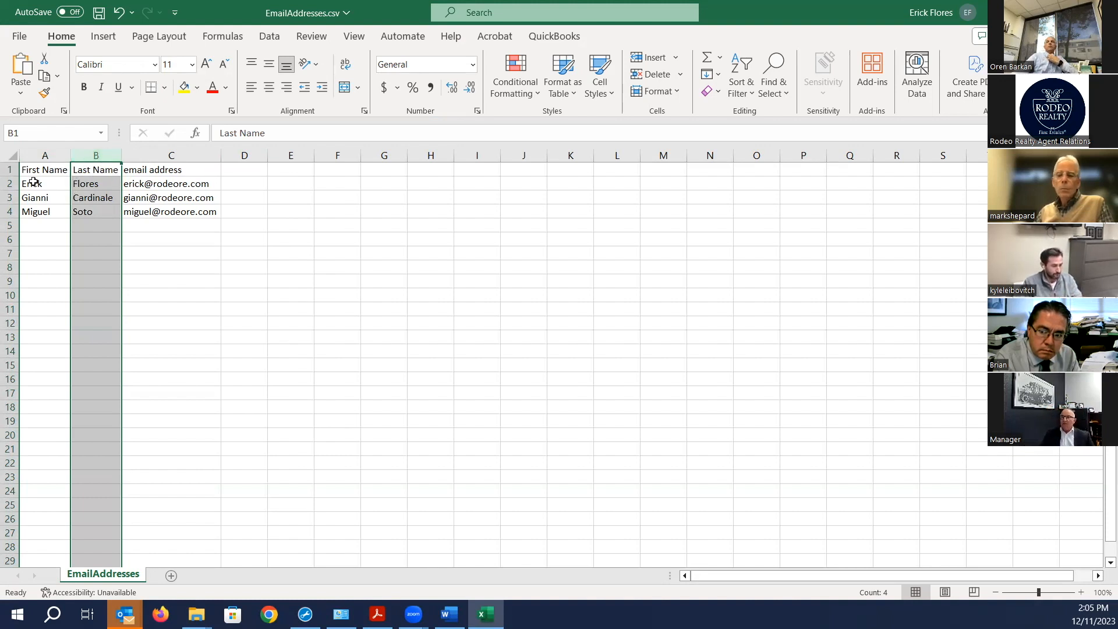
left_click(82, 183)
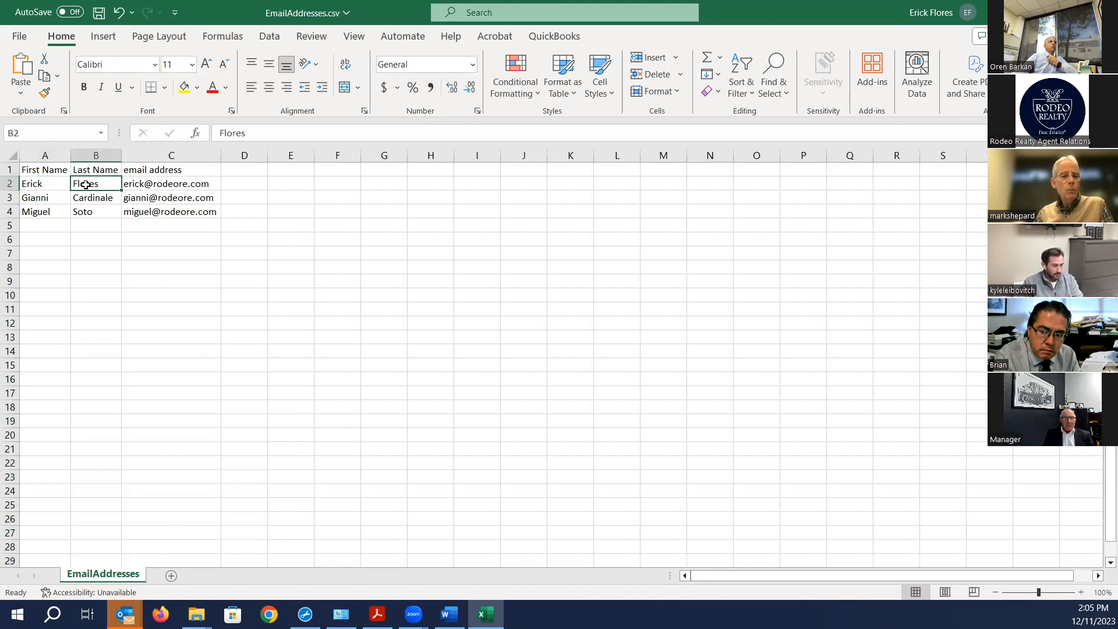
left_click(62, 183)
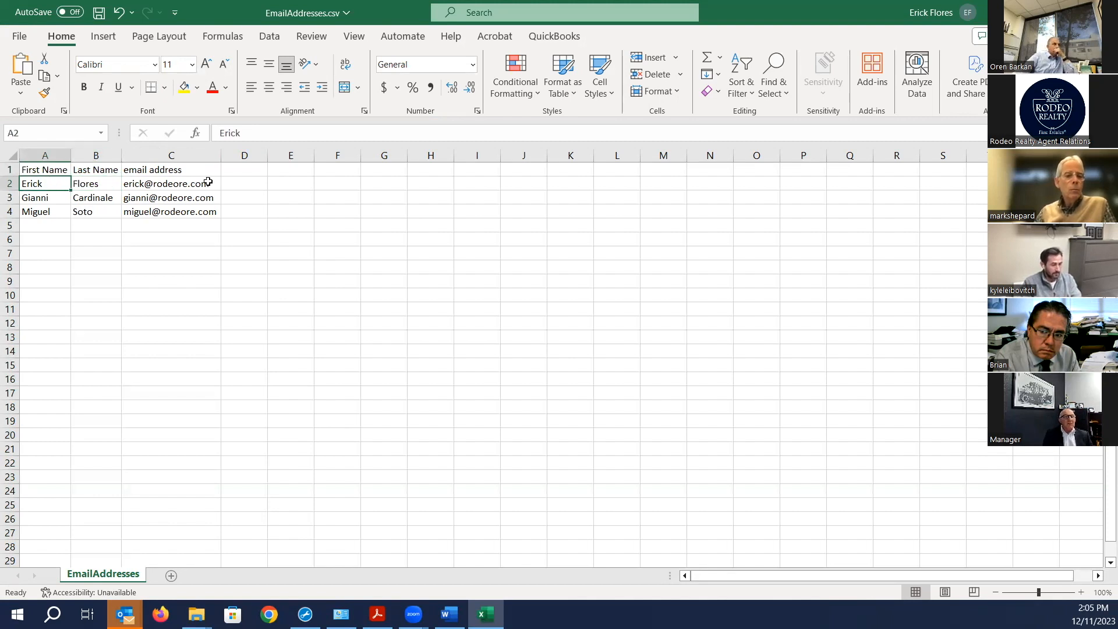
key("Right")
key("Left")
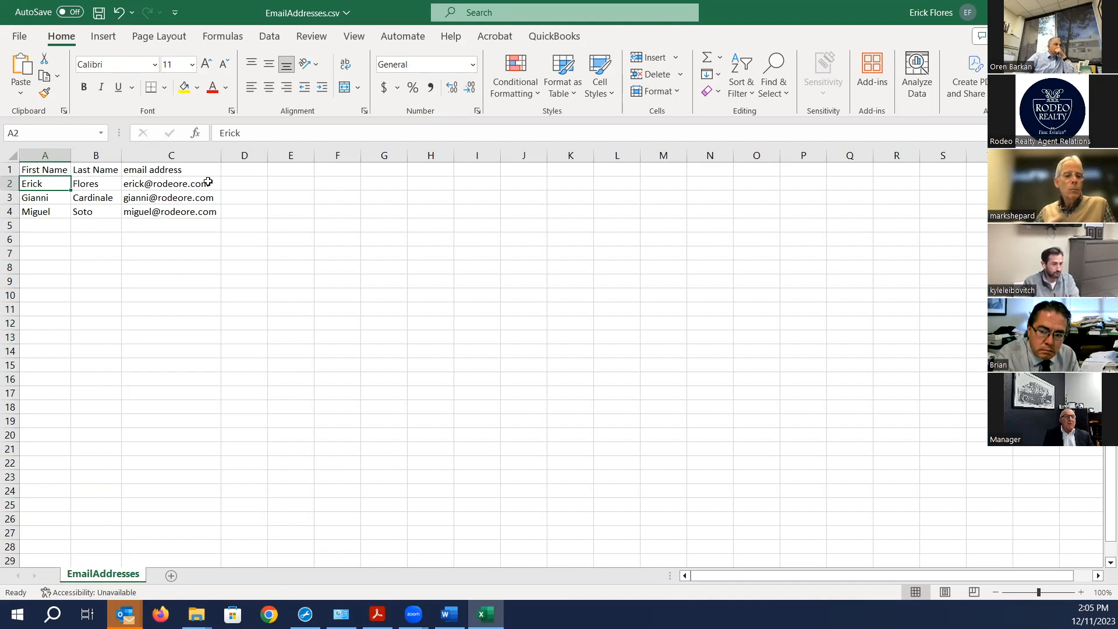
left_click(258, 188)
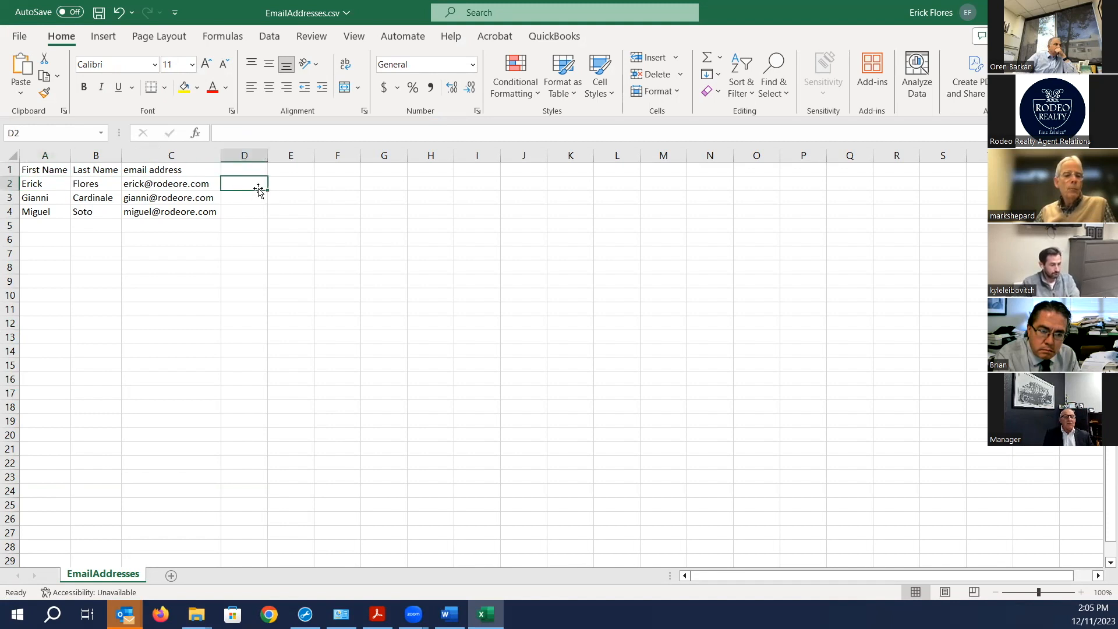
left_click(42, 183)
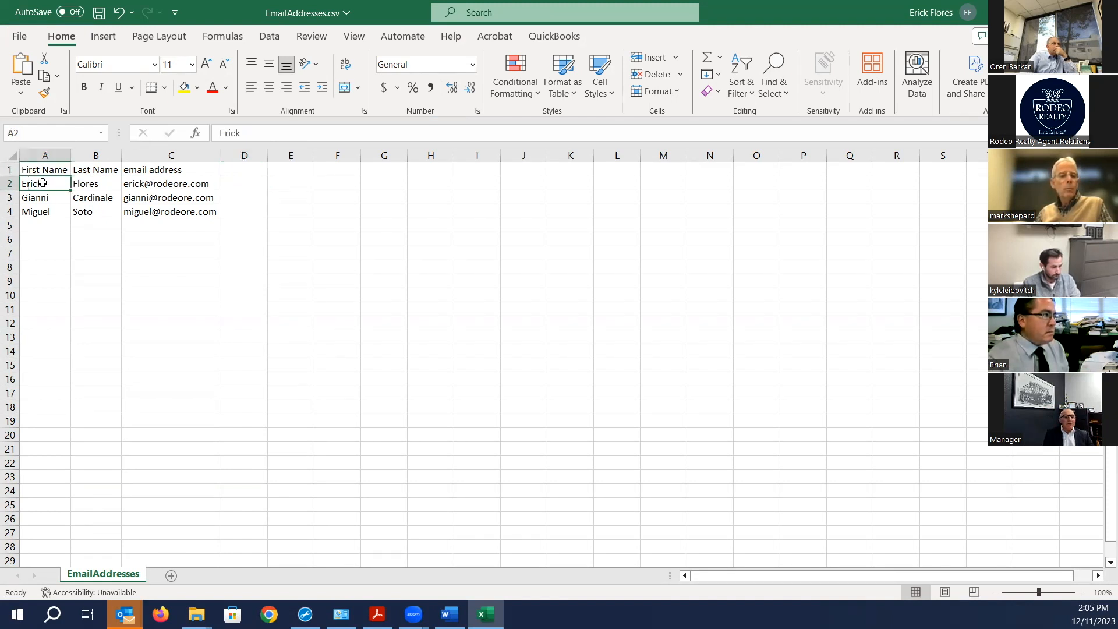
left_click(243, 180)
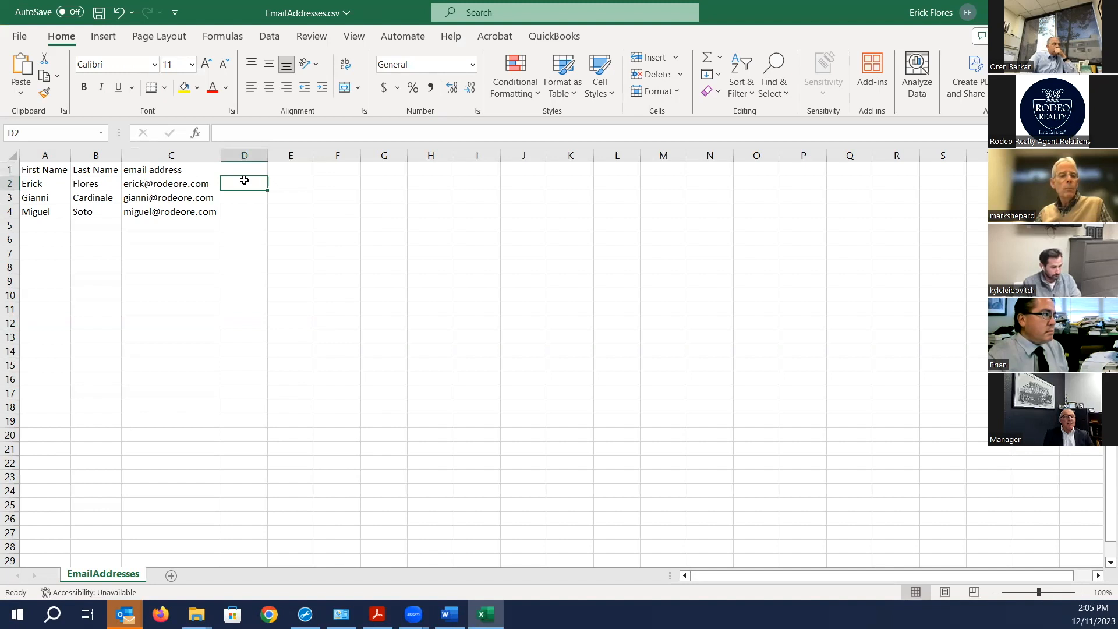
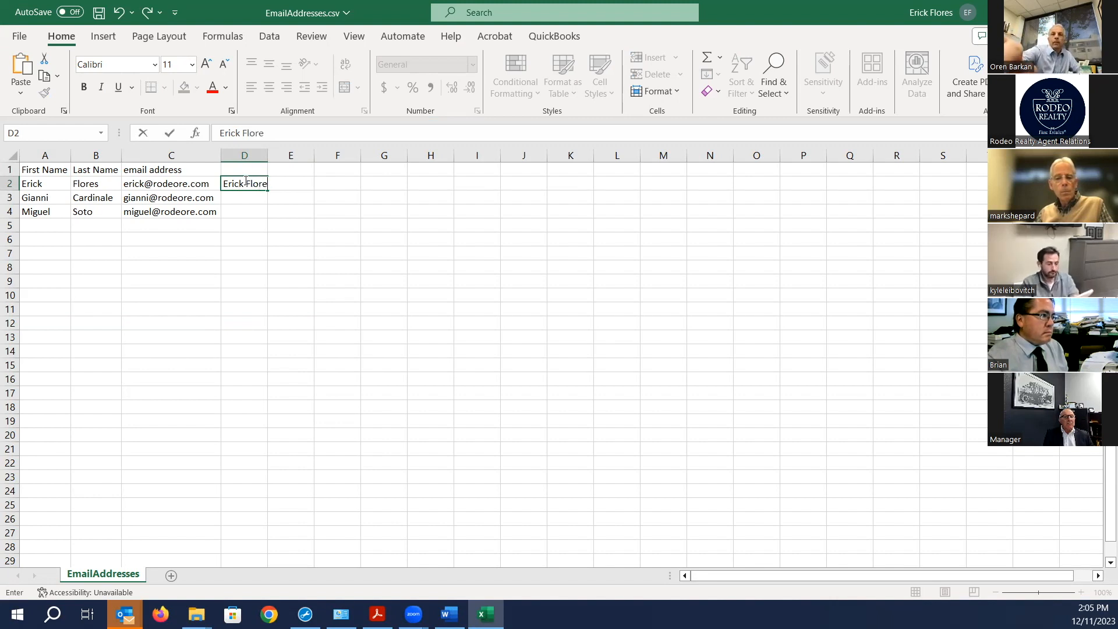
left_click(271, 155)
left_click_drag(266, 155, 266, 155)
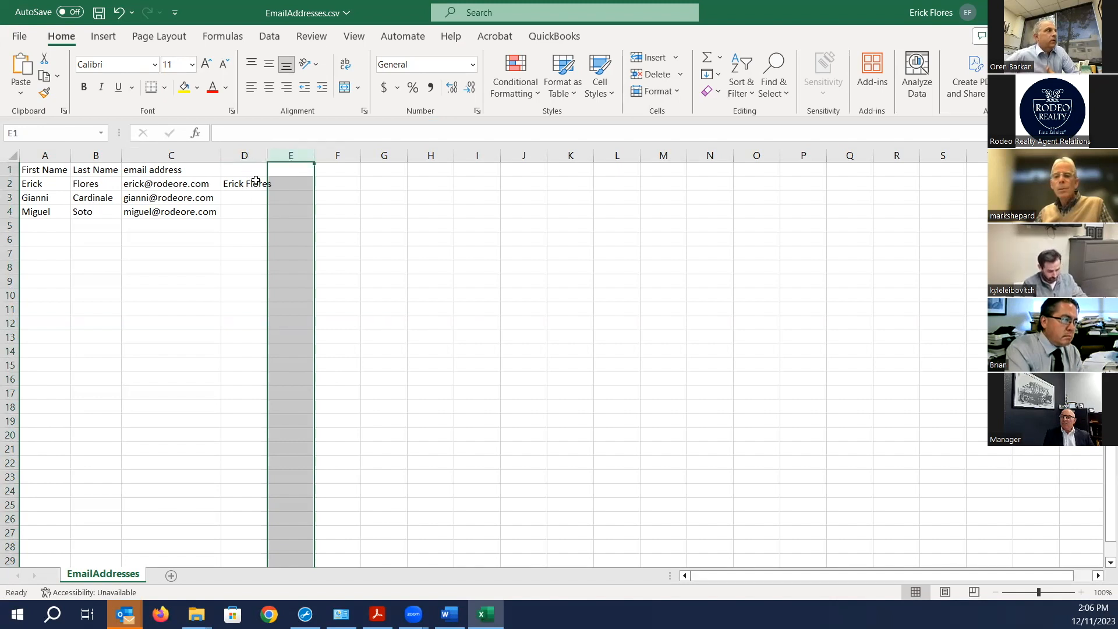
left_click(254, 180)
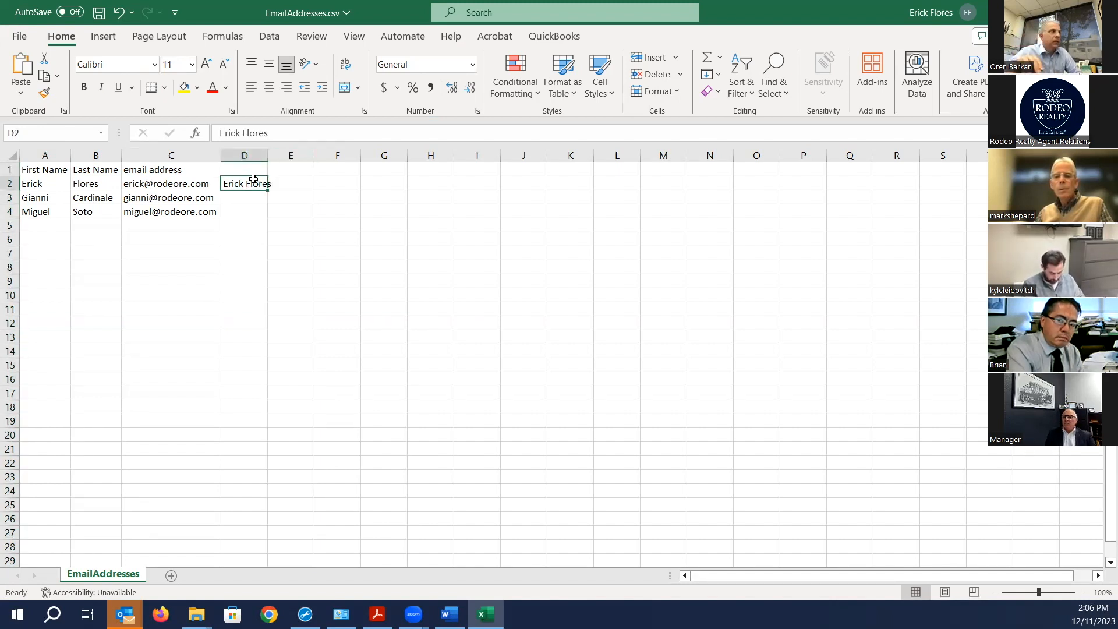
key("Delete")
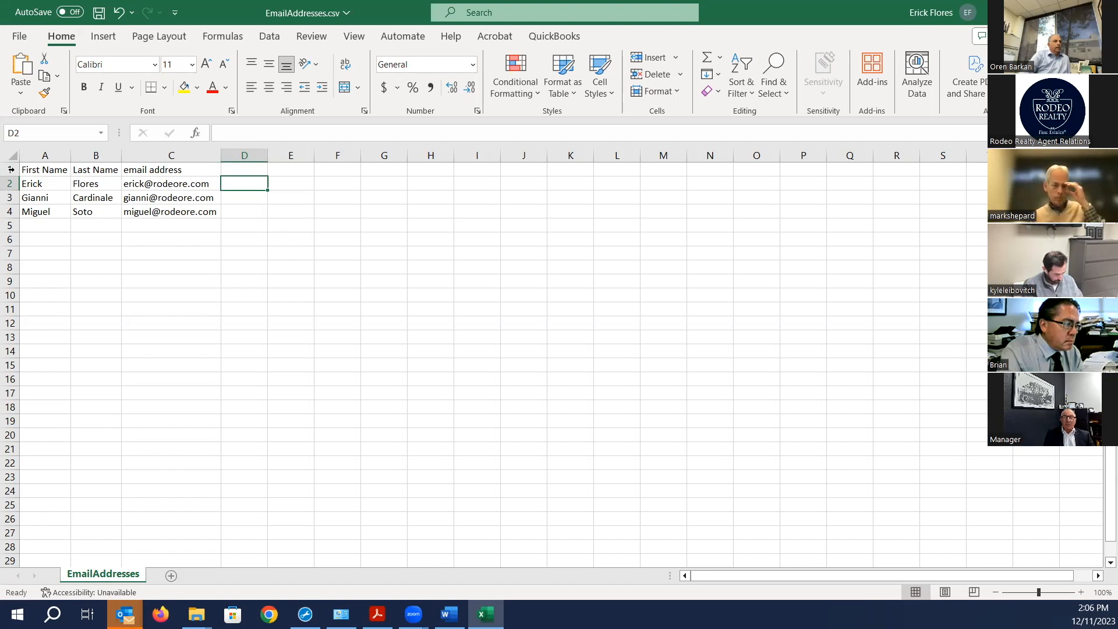
left_click(17, 38)
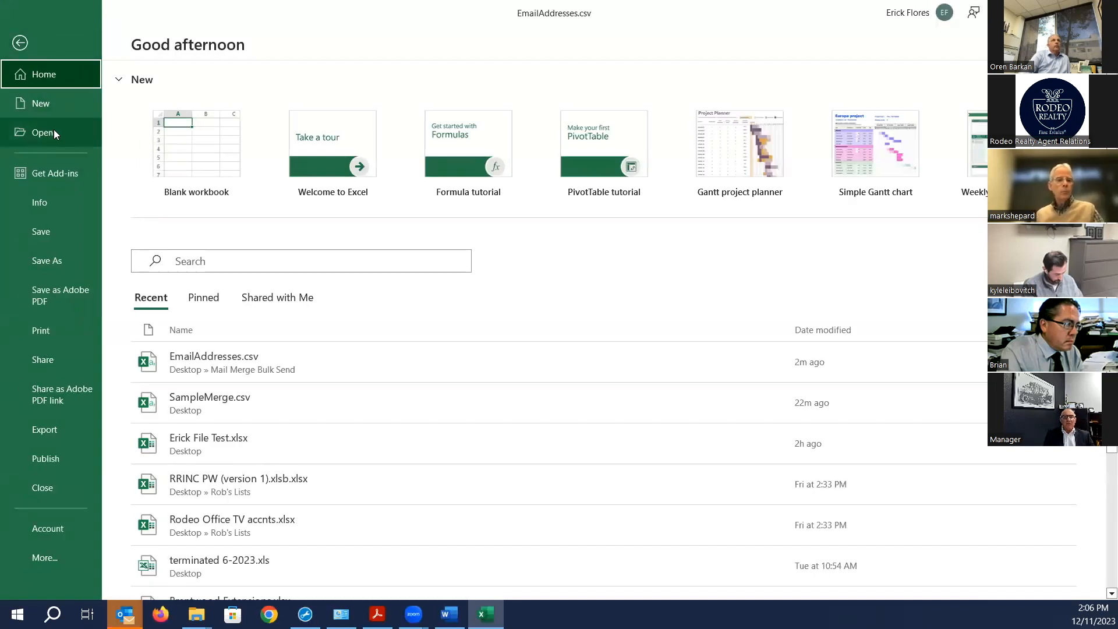
- Confirm CSV (Comma delimited) as the save type, then close Excel without saving
left_click(40, 265)
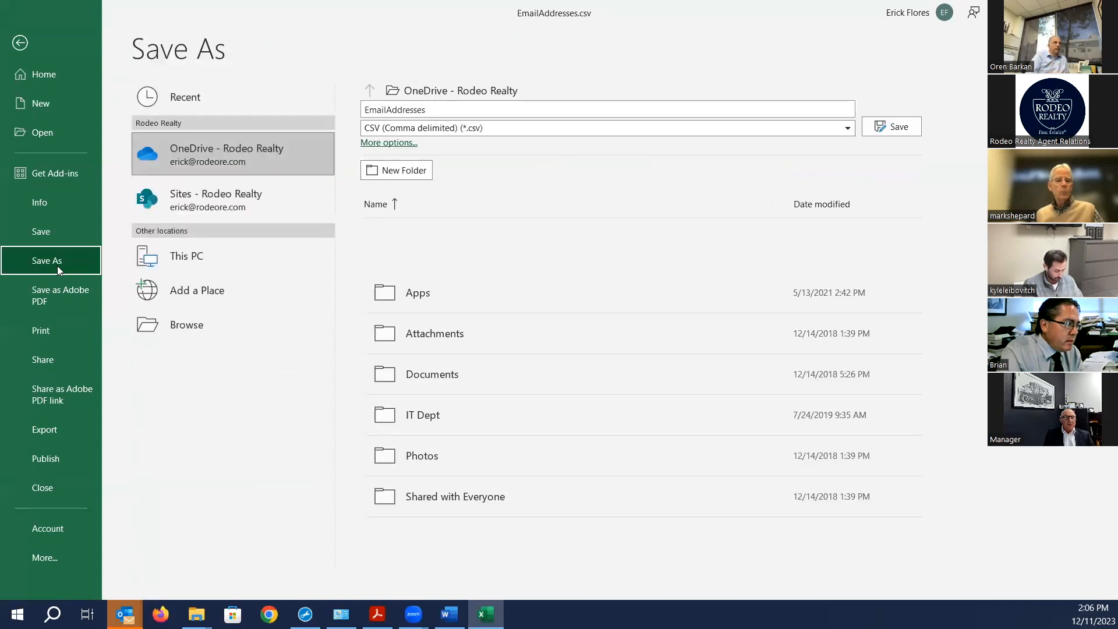
left_click(850, 131)
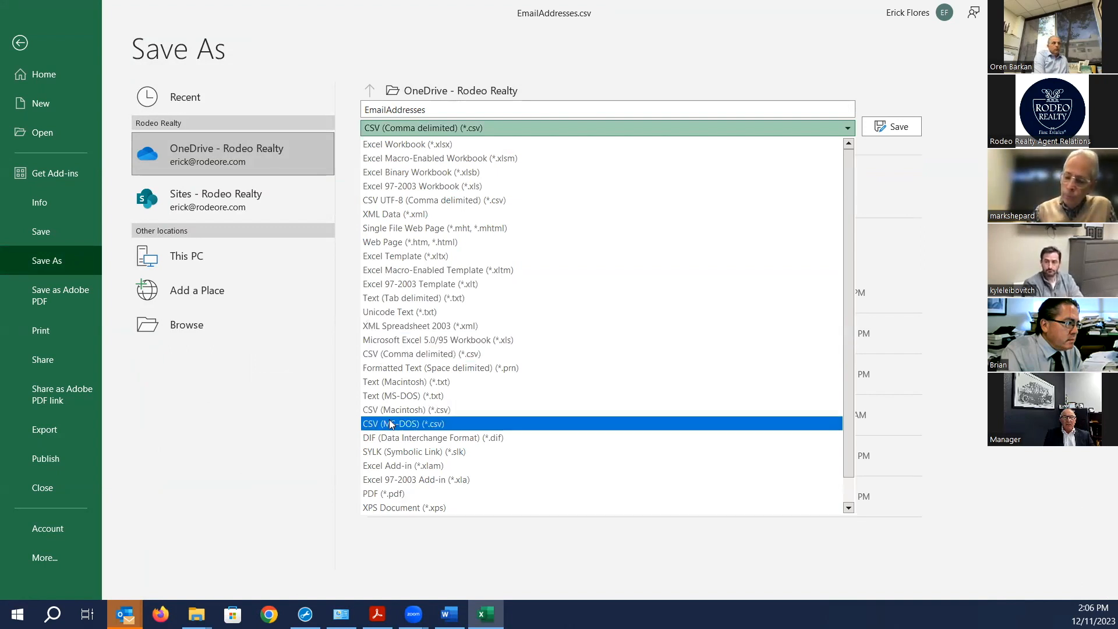
left_click(423, 357)
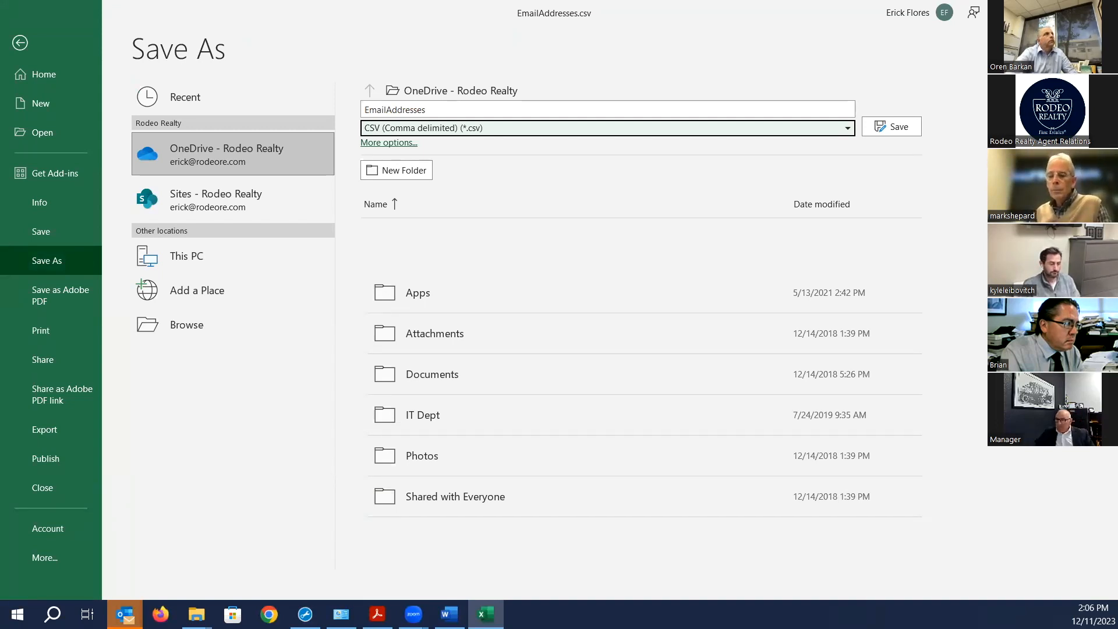
left_click(1104, 9)
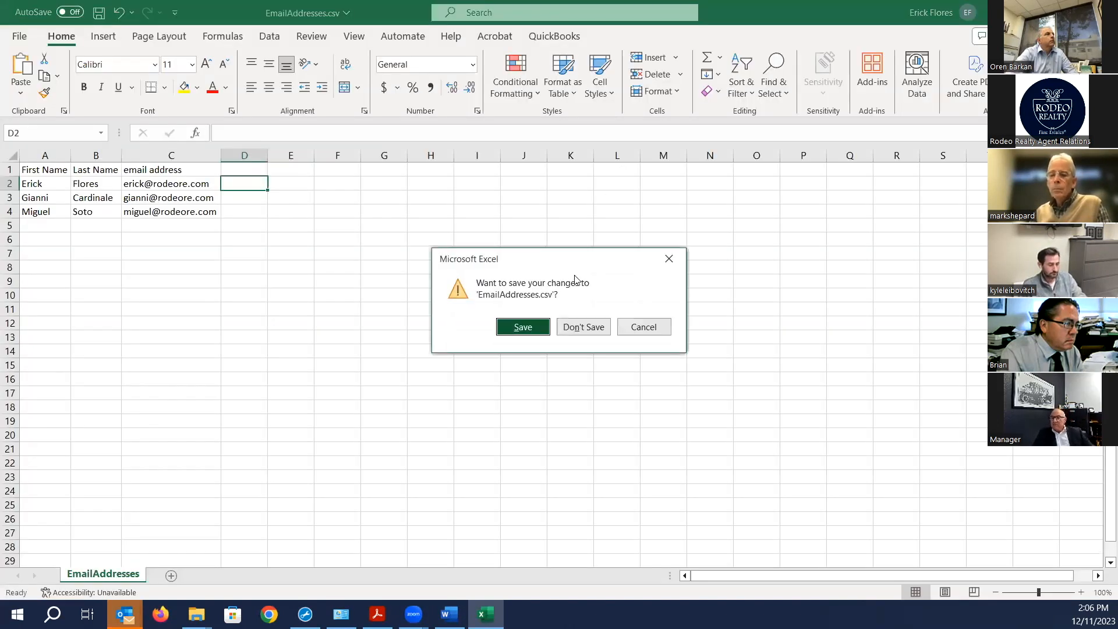
left_click(583, 327)
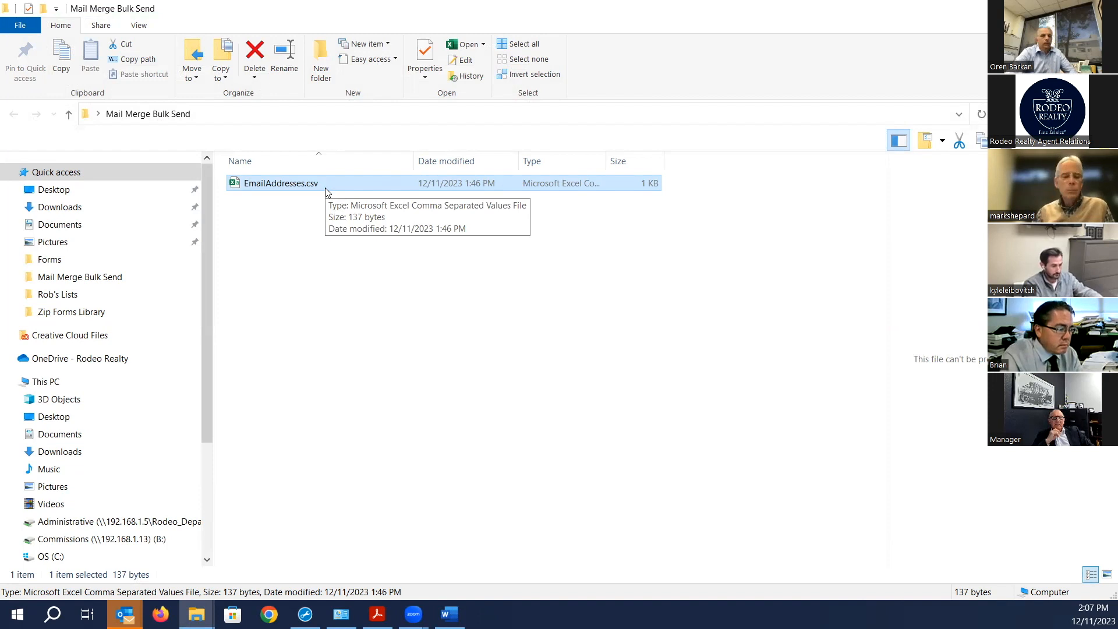
left_click(367, 307)
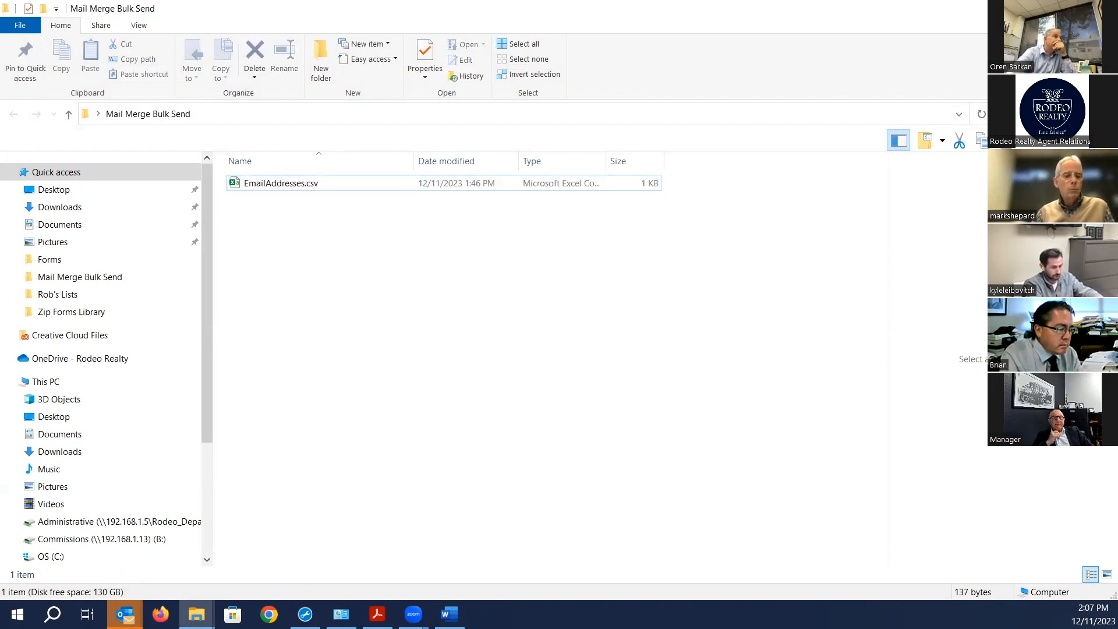
key("alt+Tab")
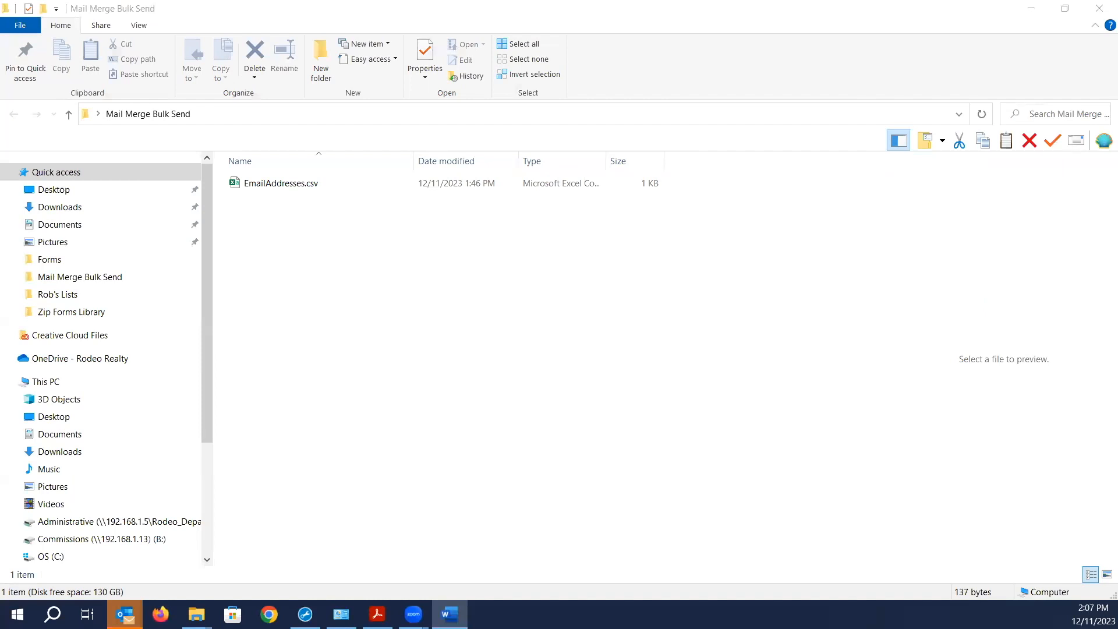
- Create a blank Word document and set its mail merge type to E-mail Messages
left_click(885, 127)
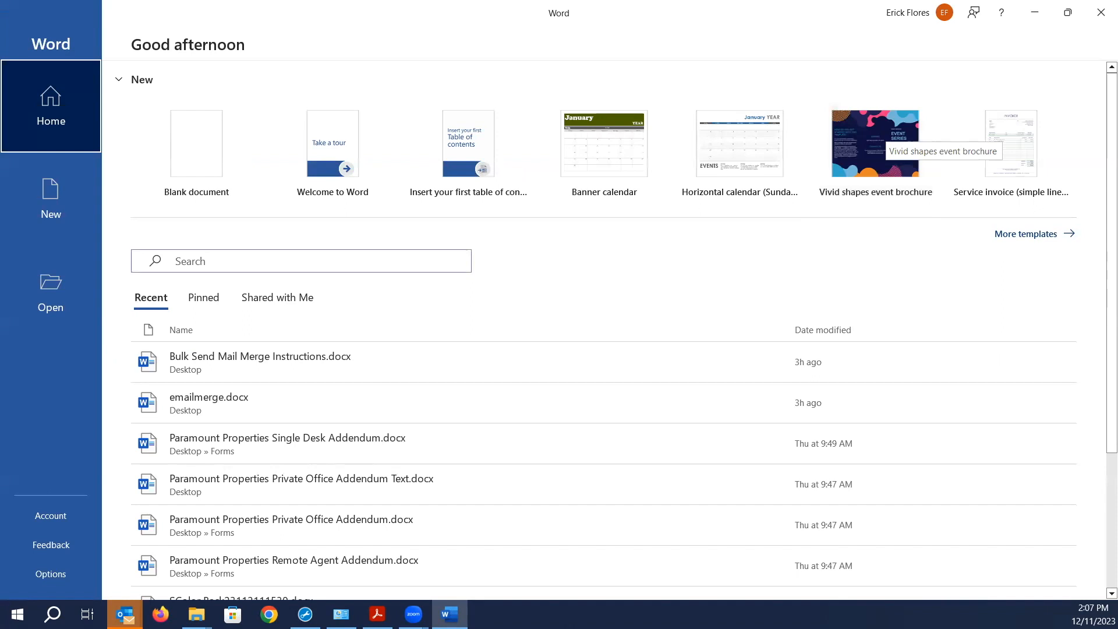
left_click(219, 162)
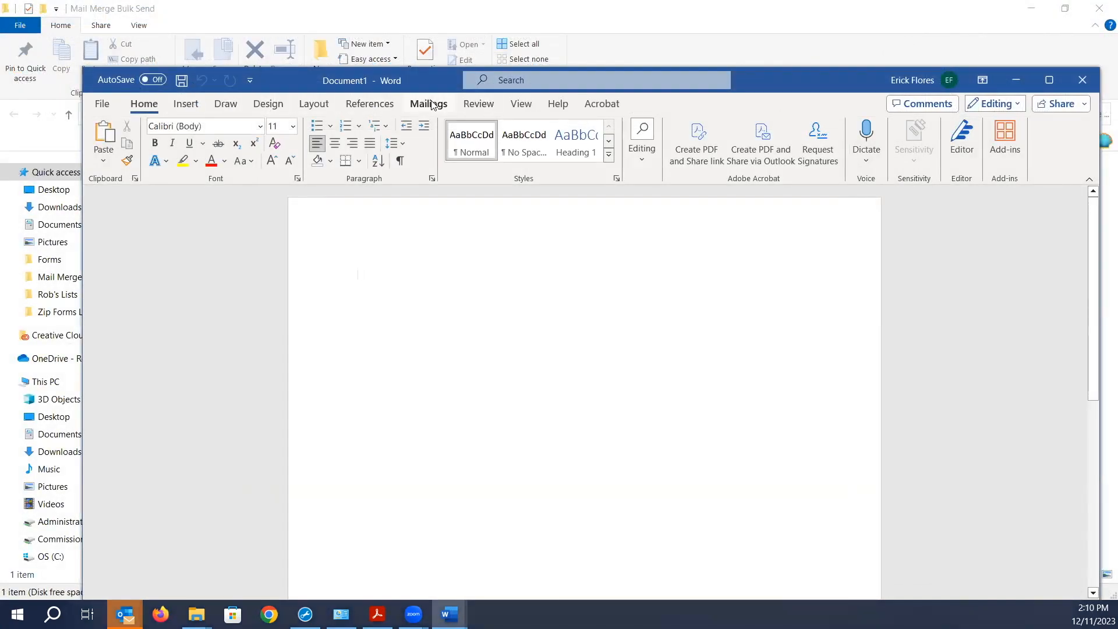
left_click(432, 105)
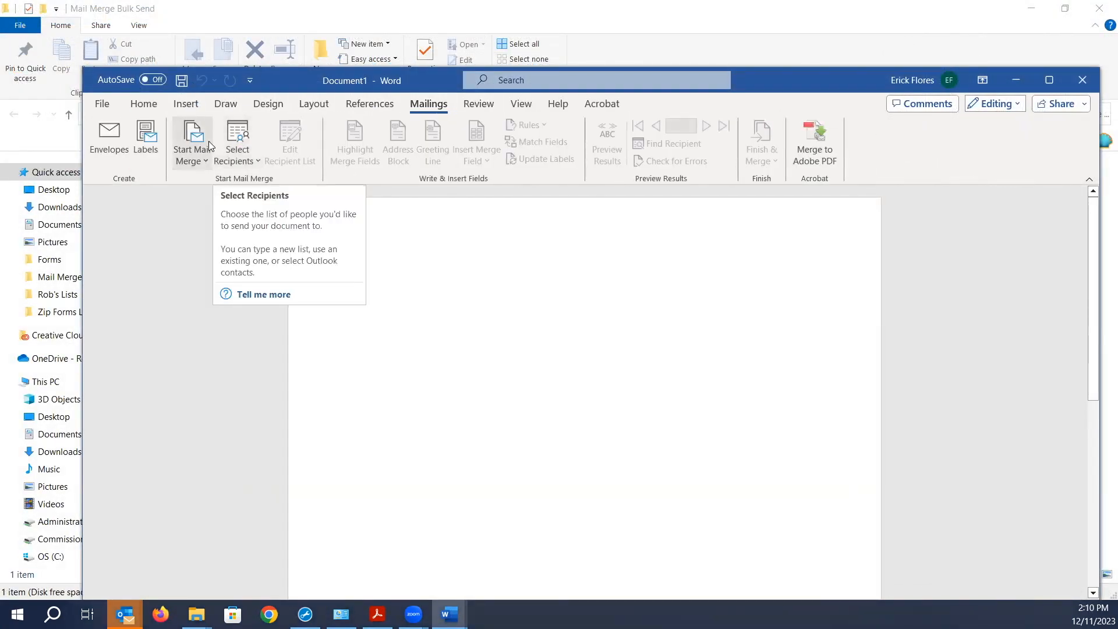
left_click(192, 153)
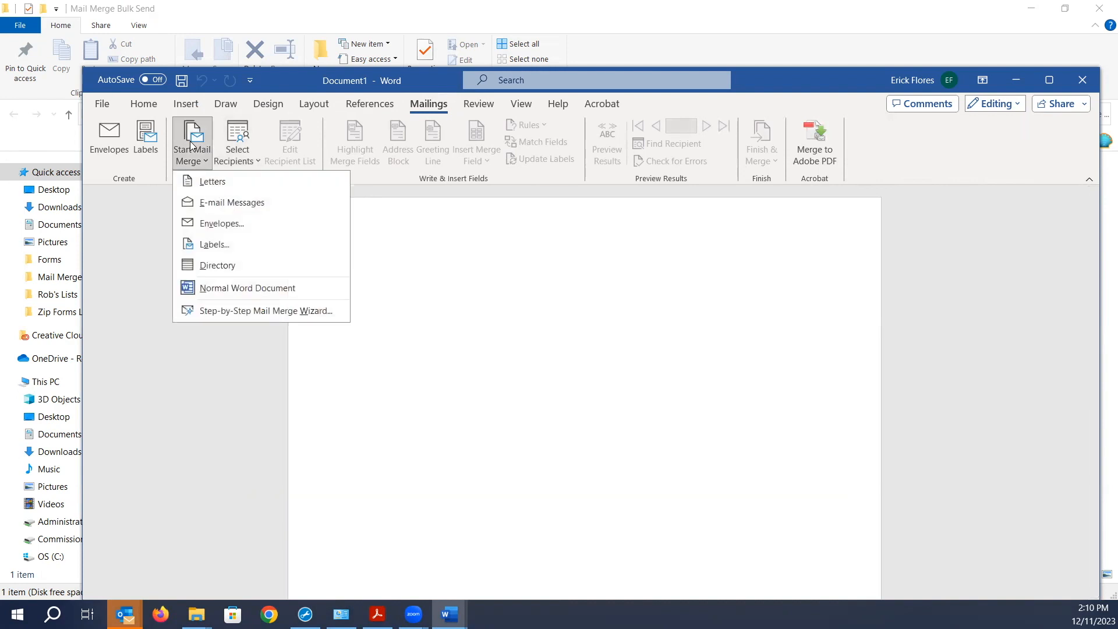
left_click(223, 203)
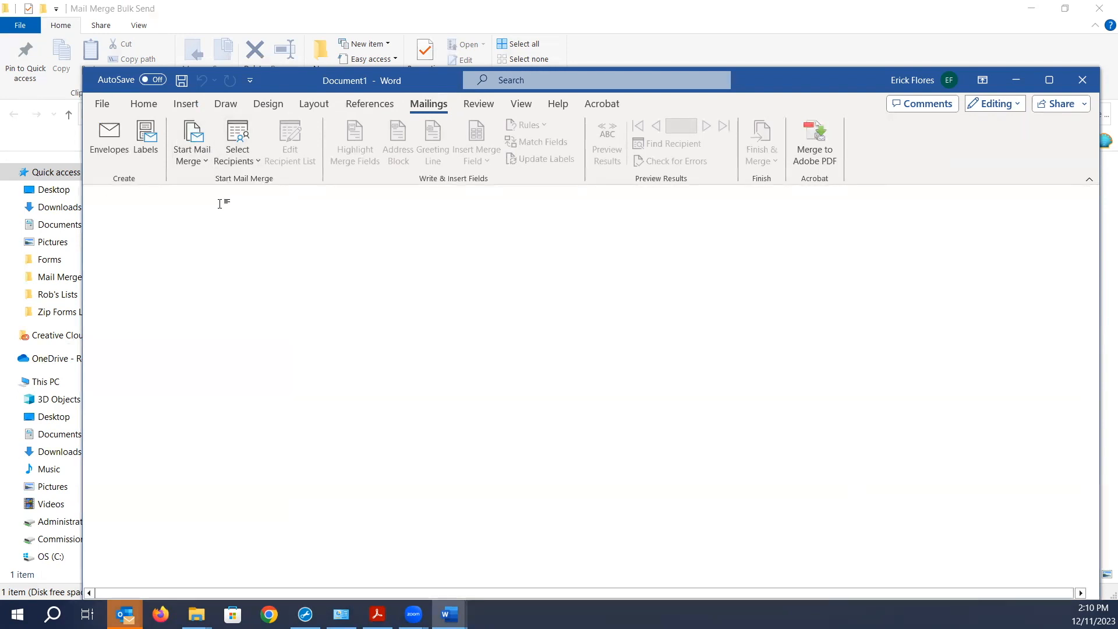
- Use EmailAddresses.csv from Desktop > Mail Merge Bulk Send as the existing recipient list
left_click(238, 135)
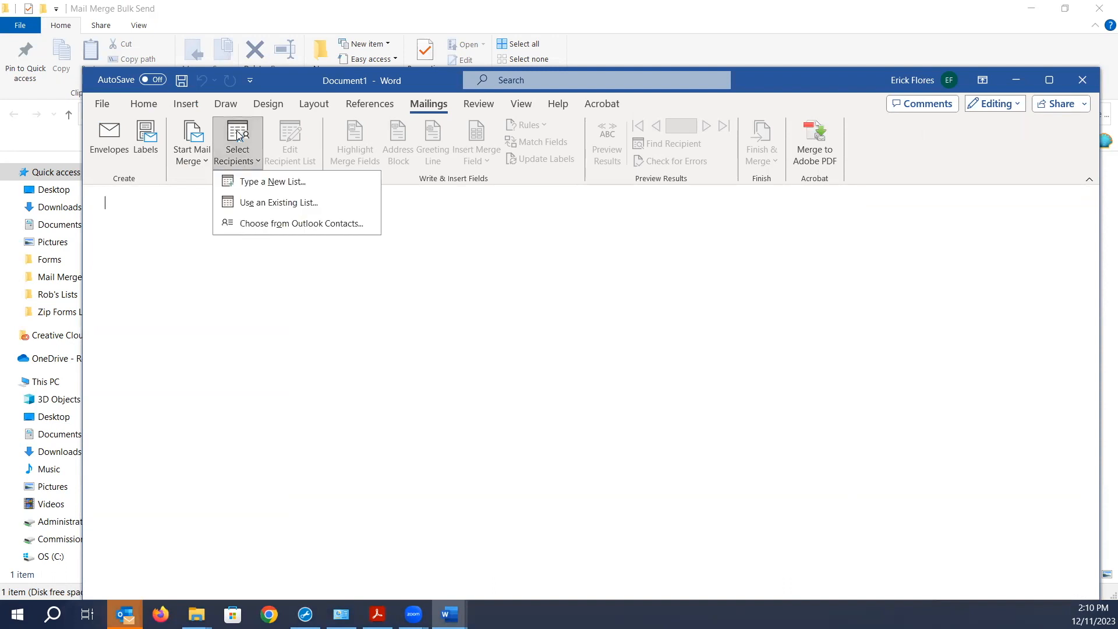
left_click(266, 204)
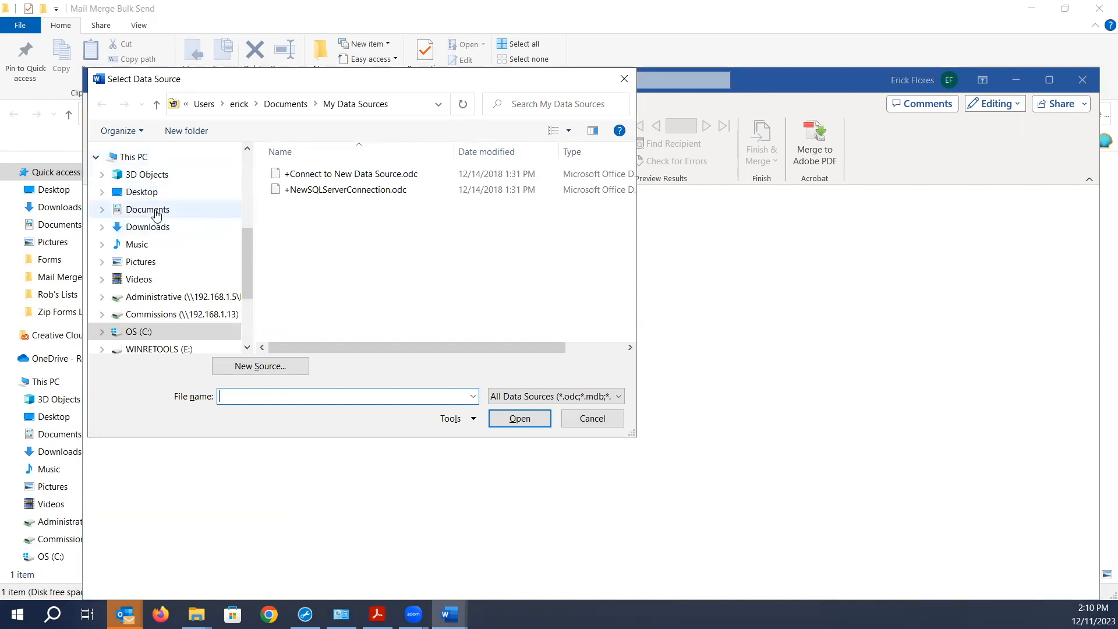
scroll(153, 201, "up", 3)
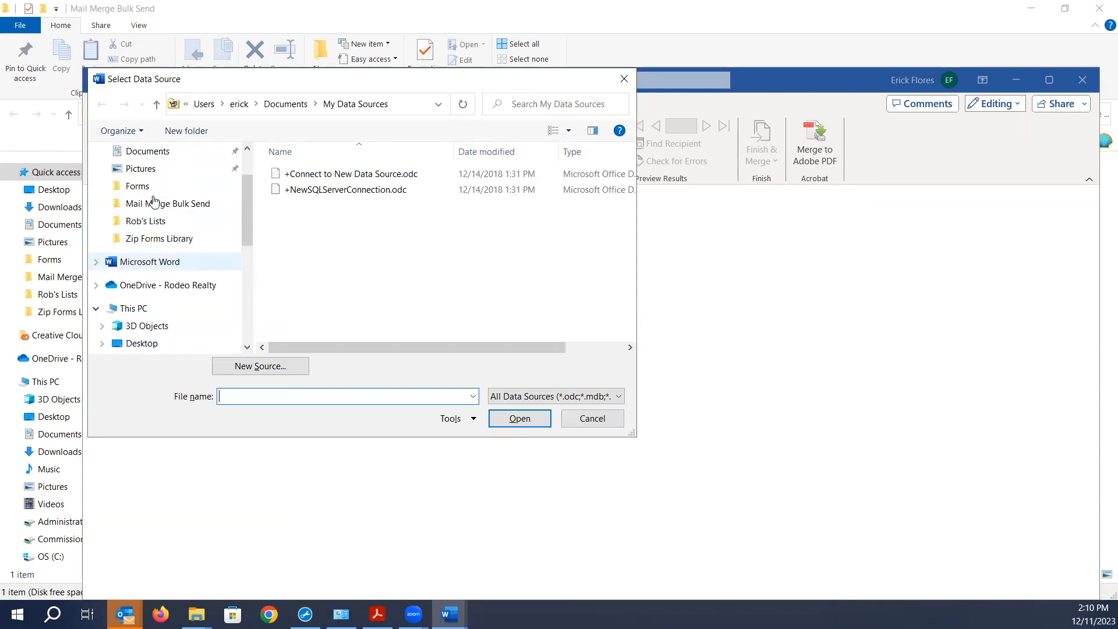
scroll(152, 201, "up", 3)
left_click(153, 185)
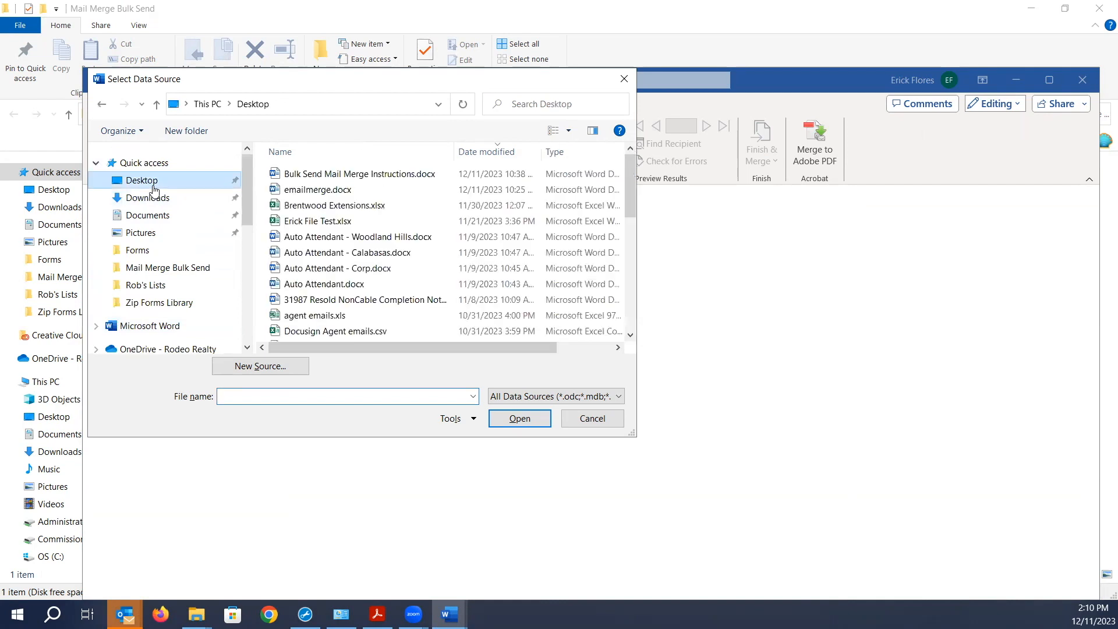
scroll(350, 256, "down", 10)
scroll(335, 245, "up", 2)
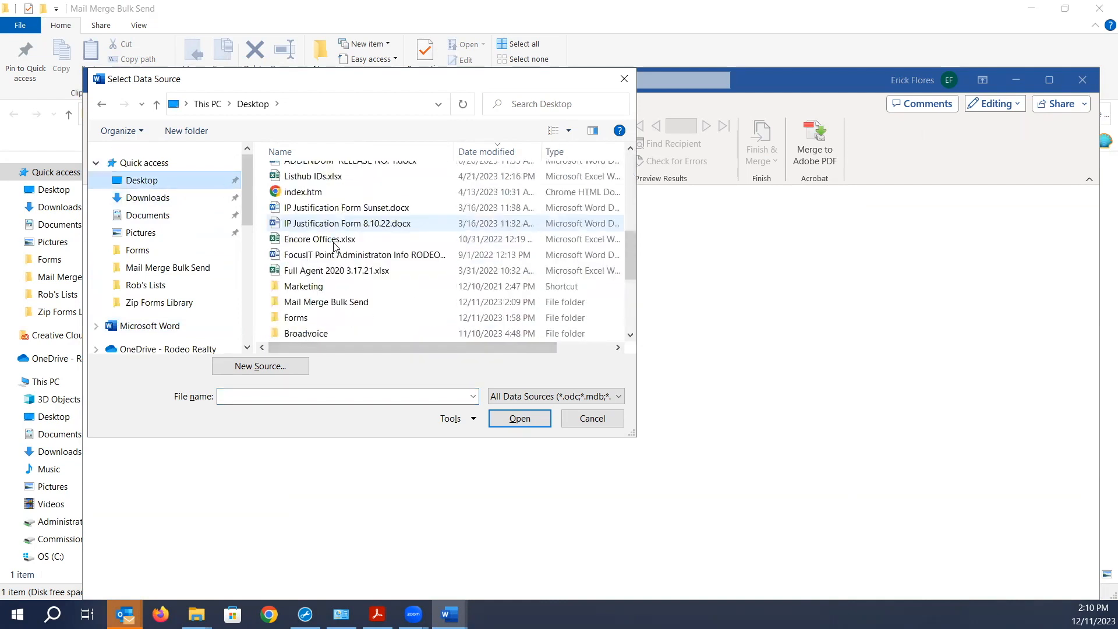
scroll(335, 245, "up", 5)
scroll(330, 248, "up", 4)
scroll(329, 246, "down", 10)
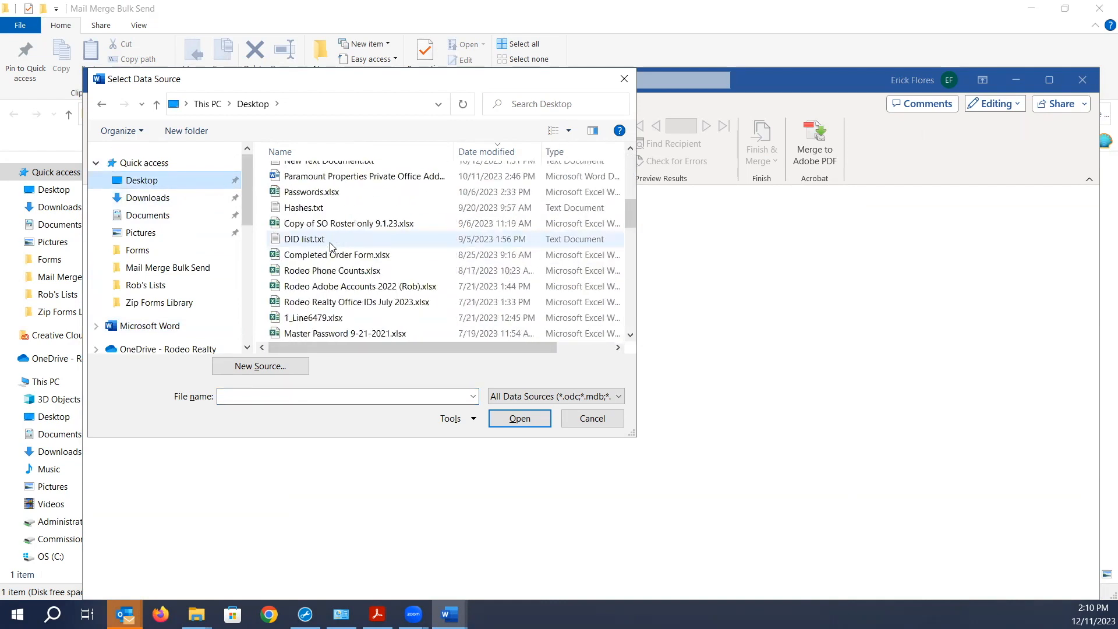
scroll(328, 246, "up", 1)
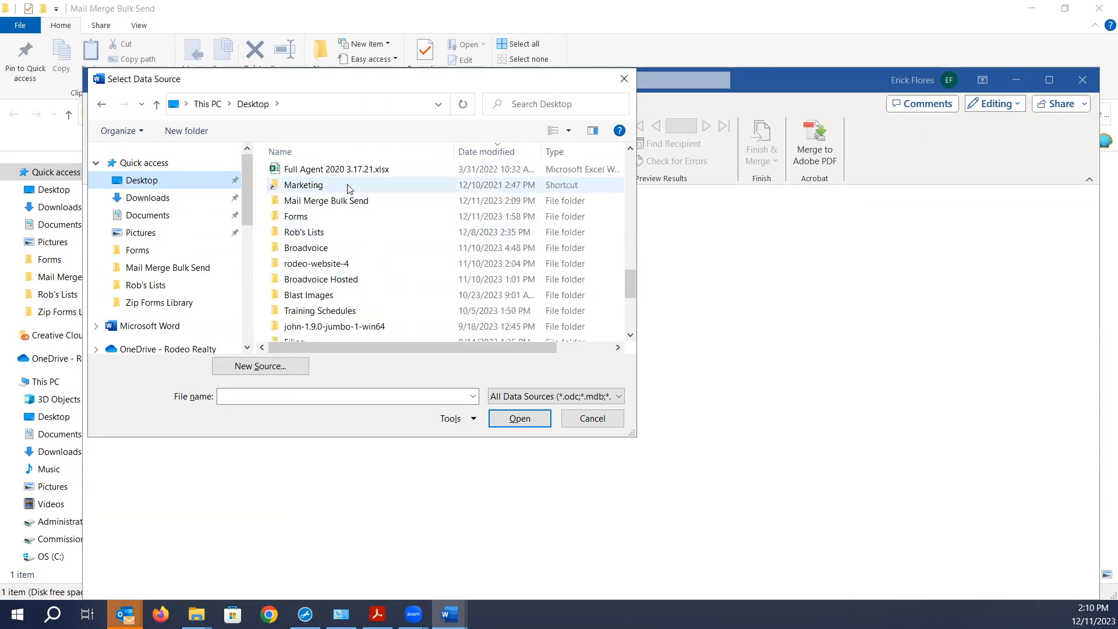
left_click(329, 202)
double_click(330, 202)
left_click(327, 176)
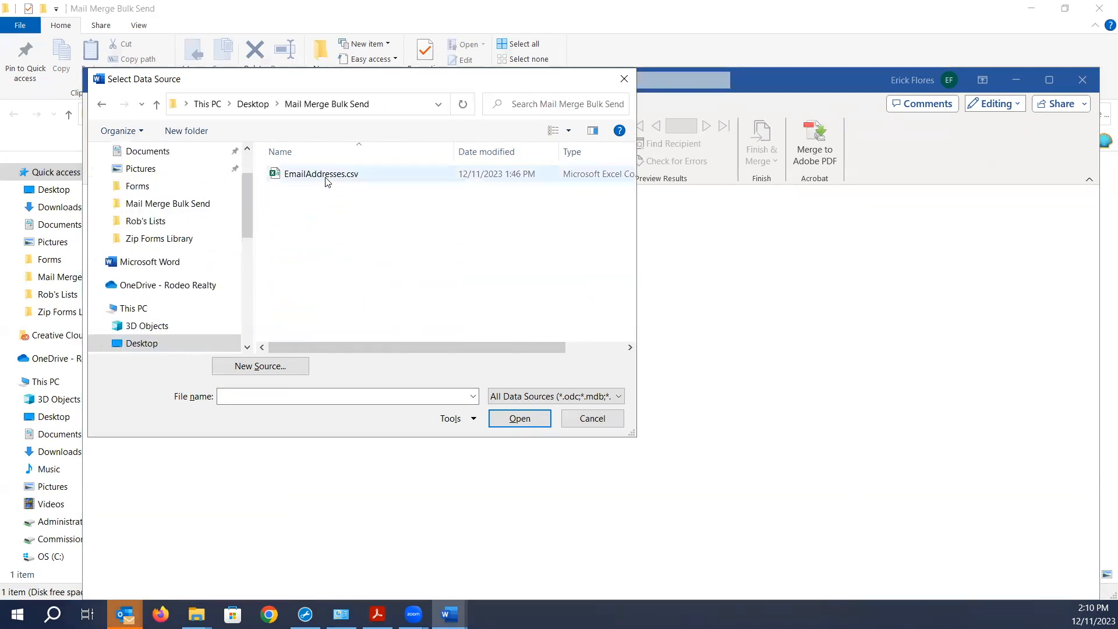
left_click(518, 419)
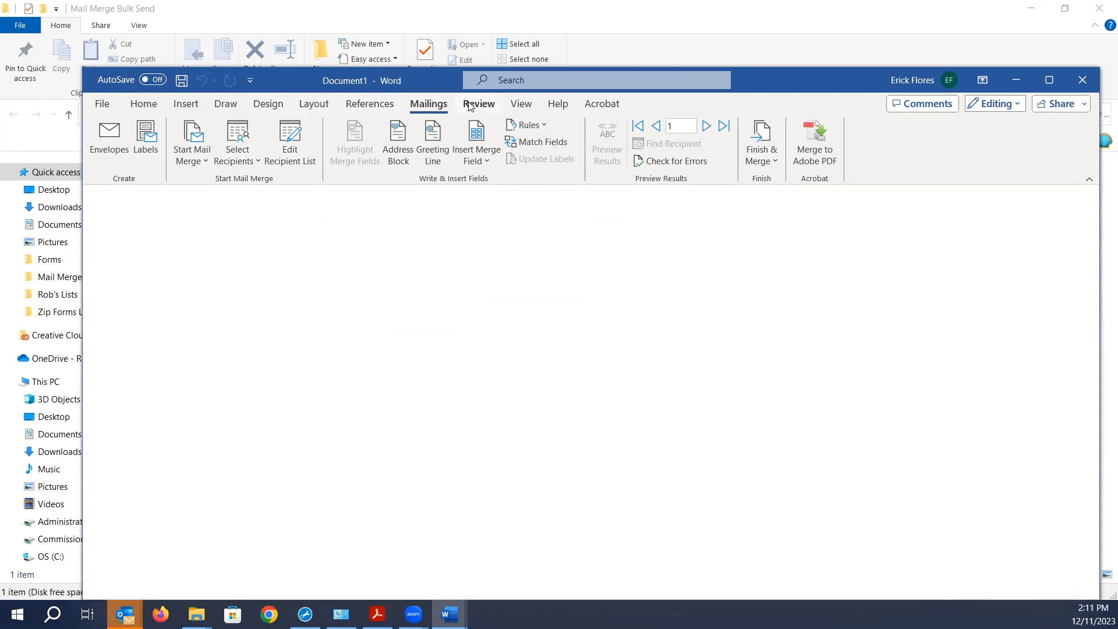
- Insert a default greeting line, then select and delete the «GreetingLine» field
left_click(434, 141)
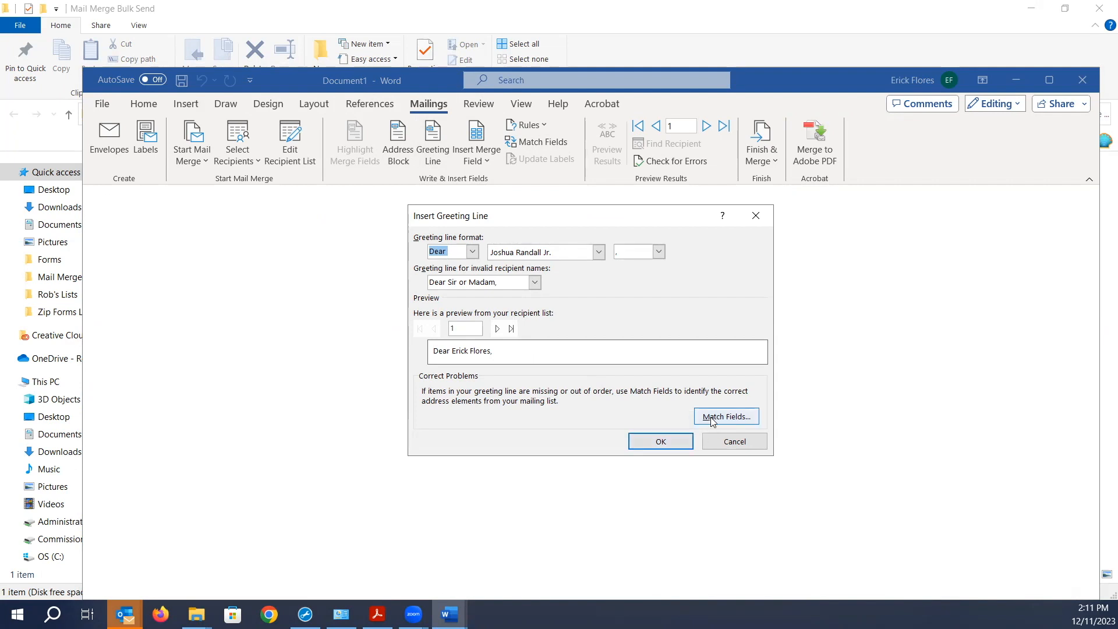
left_click(685, 438)
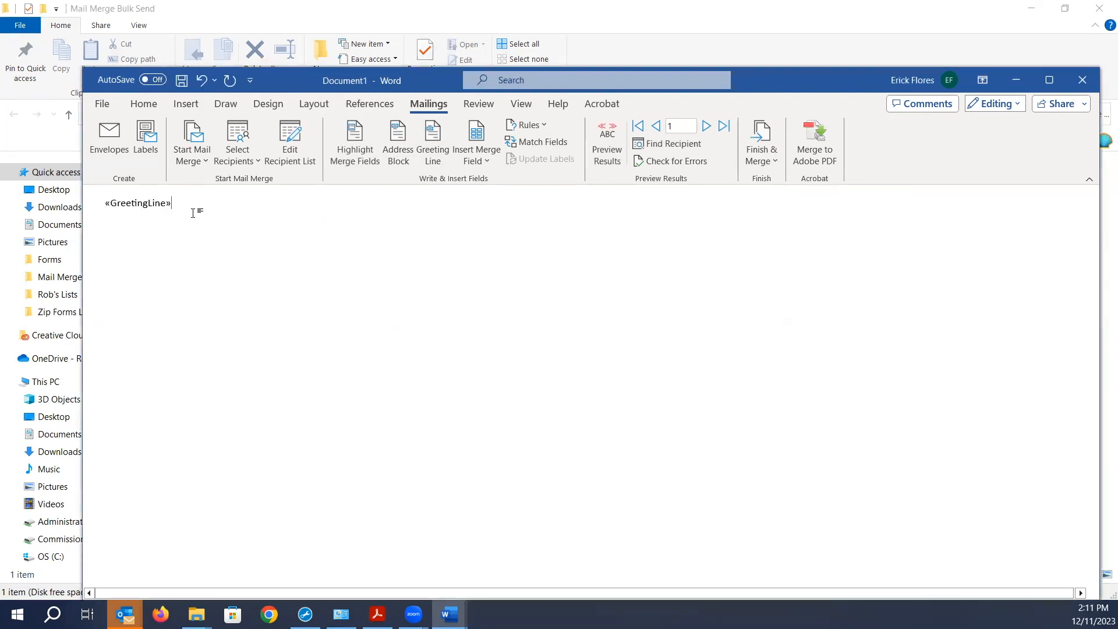
left_click(119, 197)
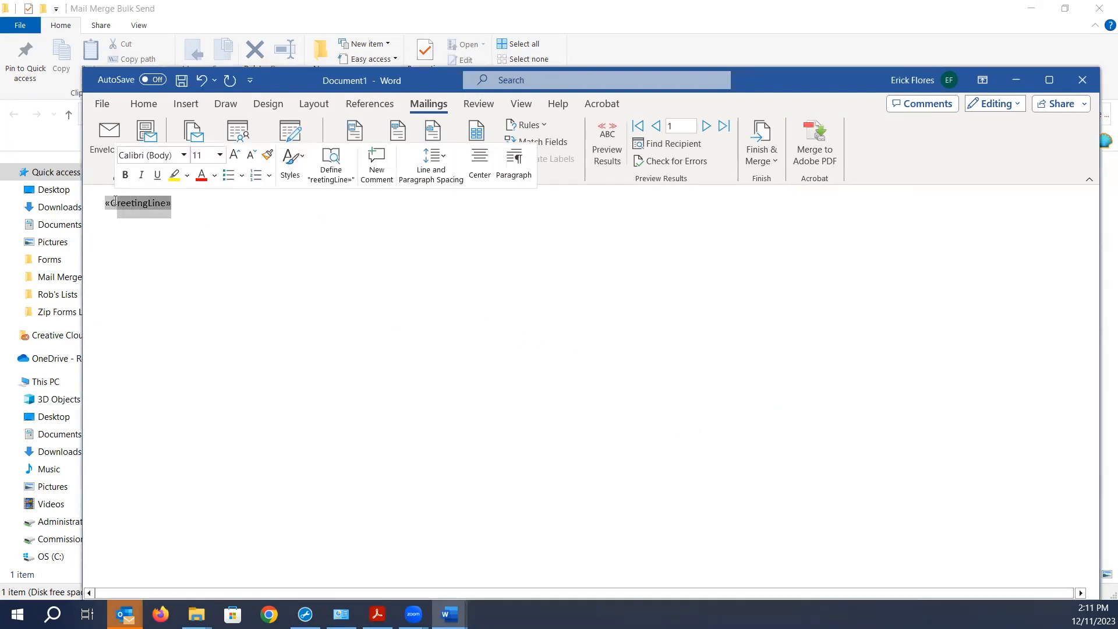
key("Delete")
key("BackSpace")
key("BackSpace")
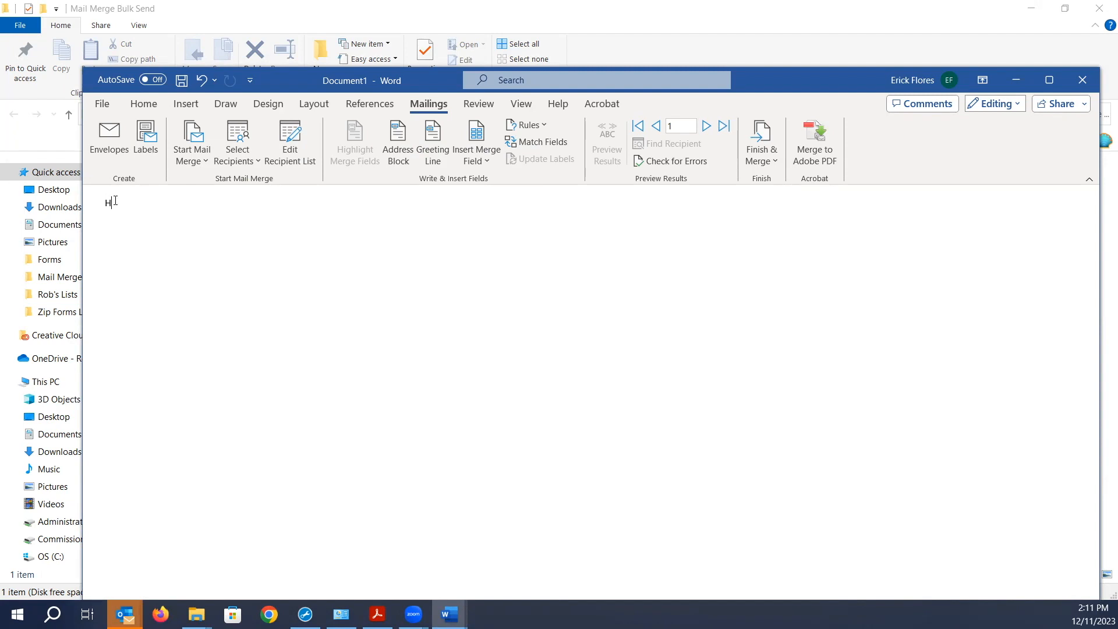
- Type 'Hello', insert the First_Name merge field, and add the line 'This is a test.'
type("Hello,")
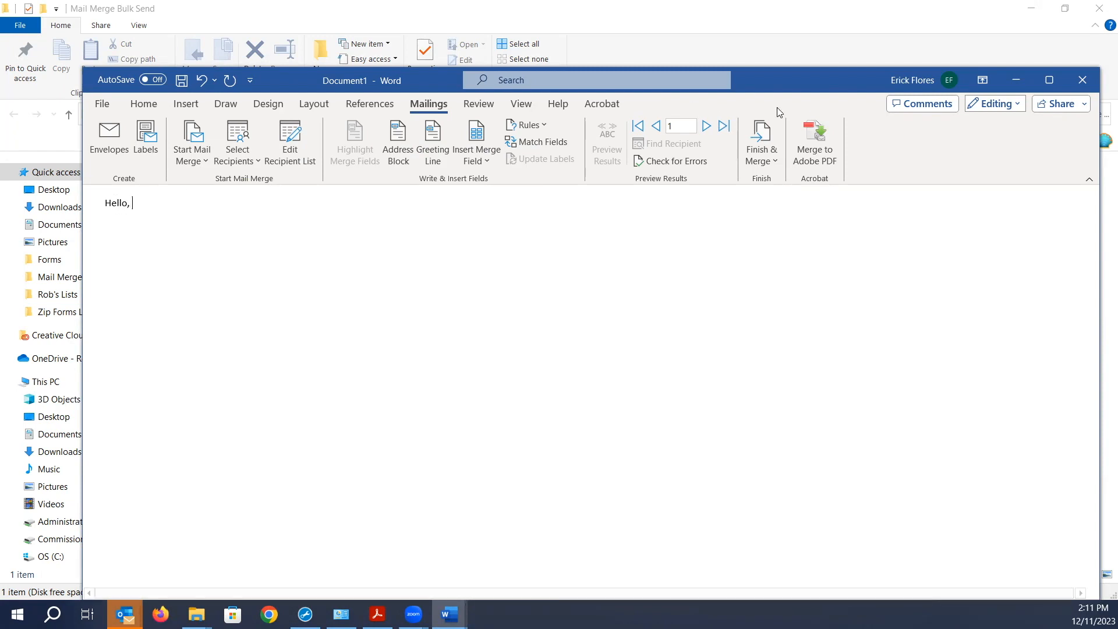
left_click(483, 163)
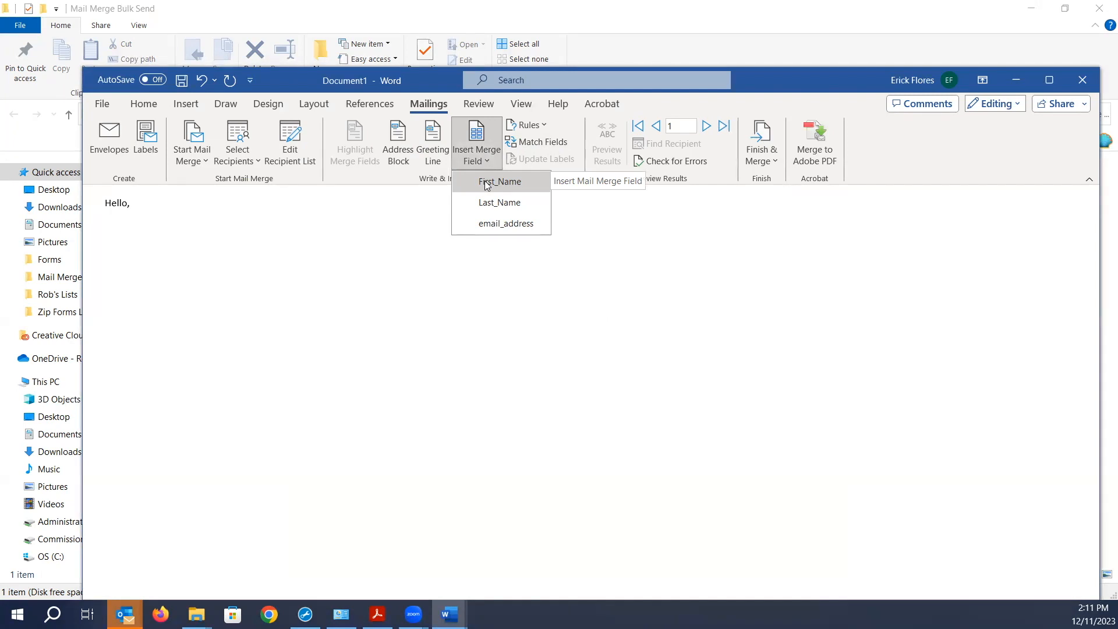
left_click(486, 182)
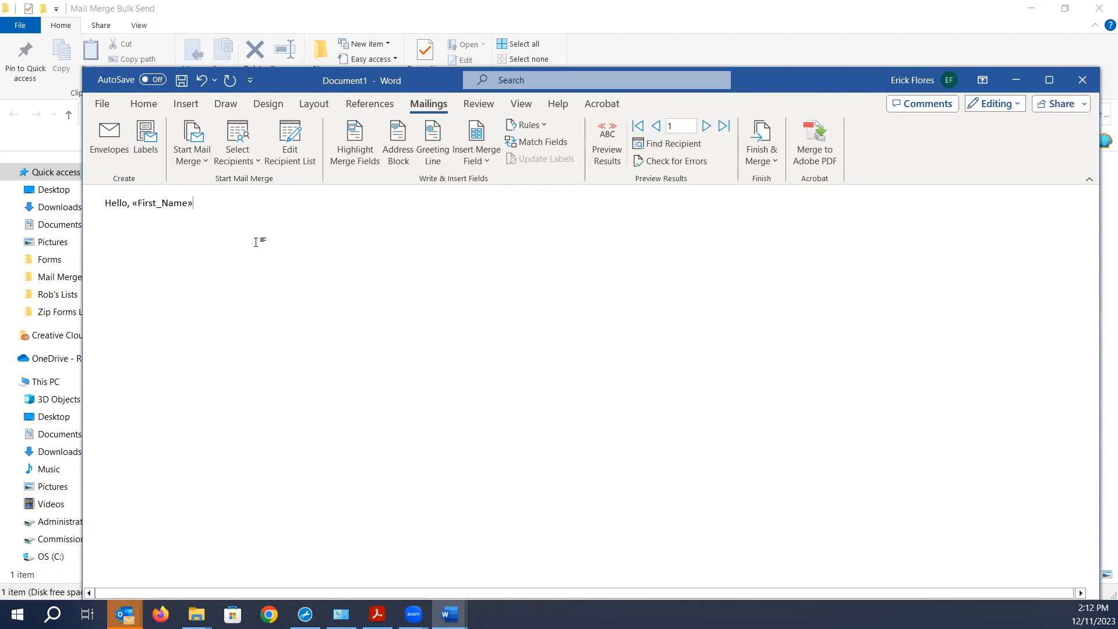
key("Return")
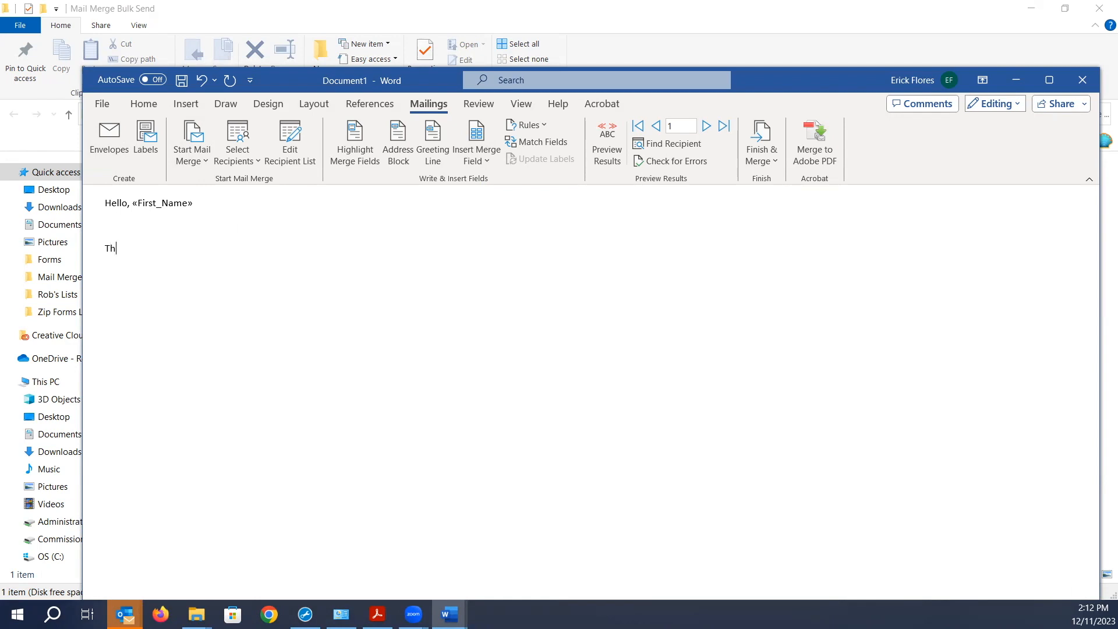
type("This is a test.")
- Preview the merged messages for recipients 1–3, then turn preview off to show «First_Name»
left_click(619, 145)
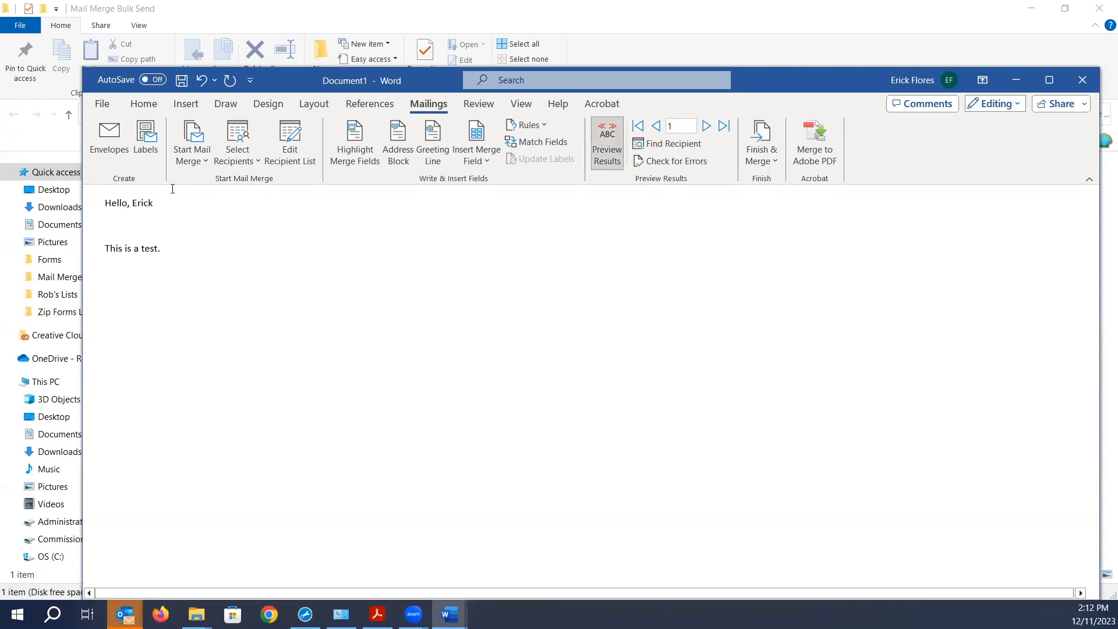
left_click(706, 127)
left_click(706, 127)
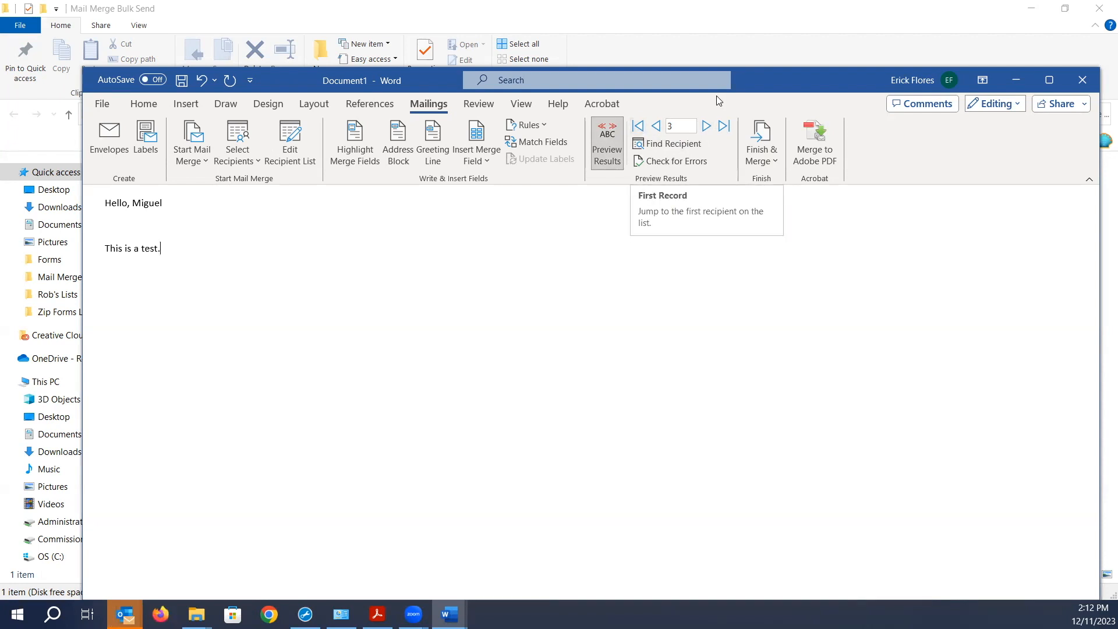
left_click(657, 125)
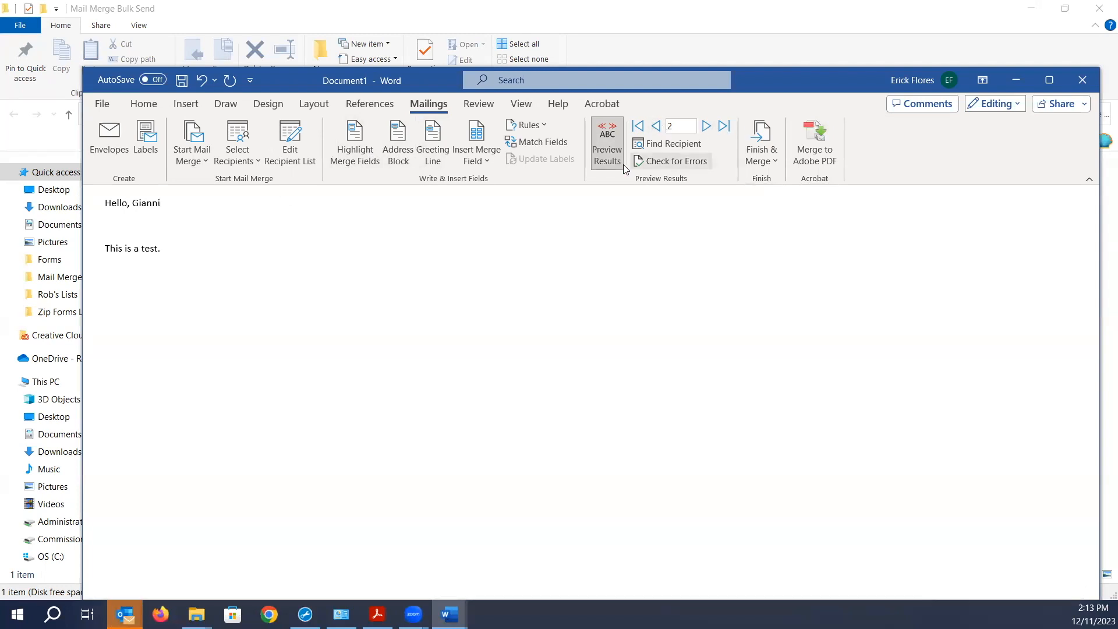
left_click(612, 141)
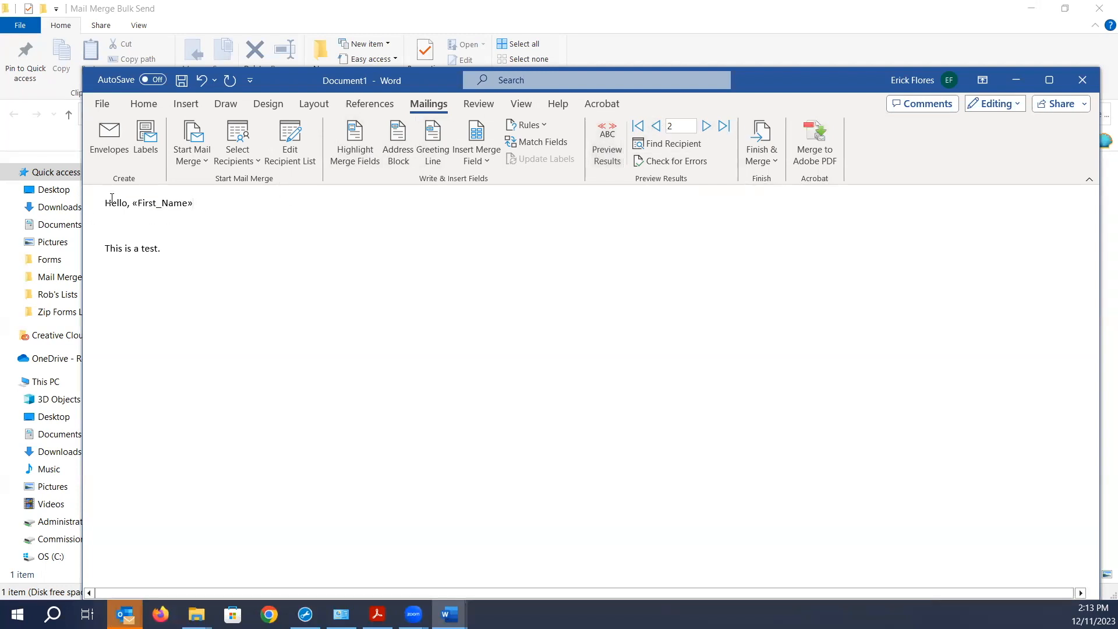
- Move the greeting's comma from after 'Hello' to after the «First_Name» field
key("BackSpace")
left_click(199, 203)
type(",")
- Turn Preview Results back on and advance to the third recipient's message
left_click(616, 136)
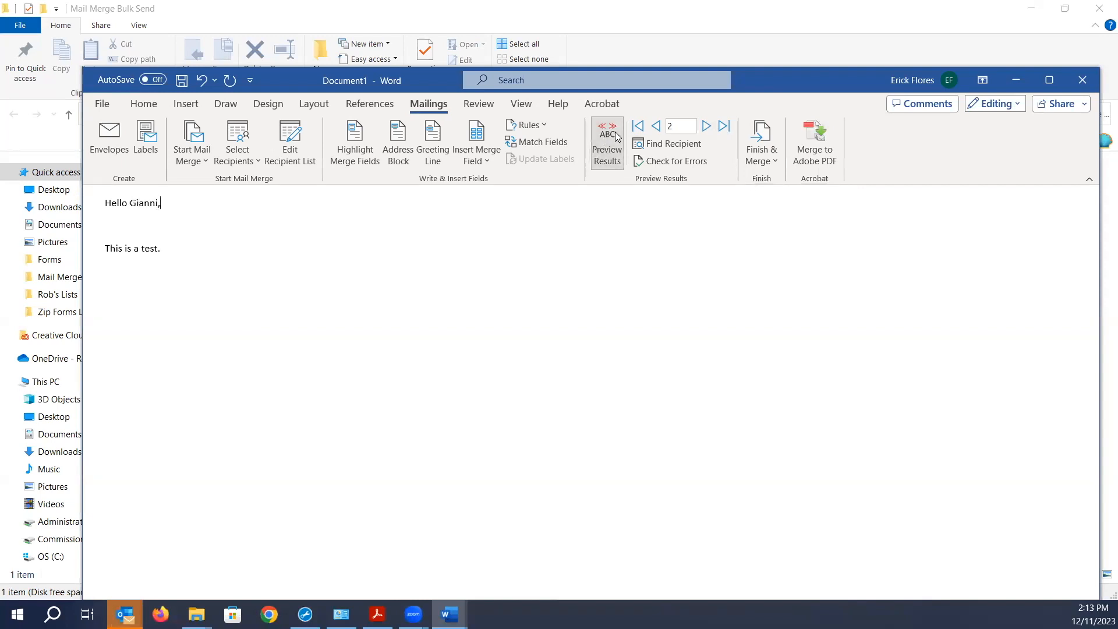
left_click(194, 255)
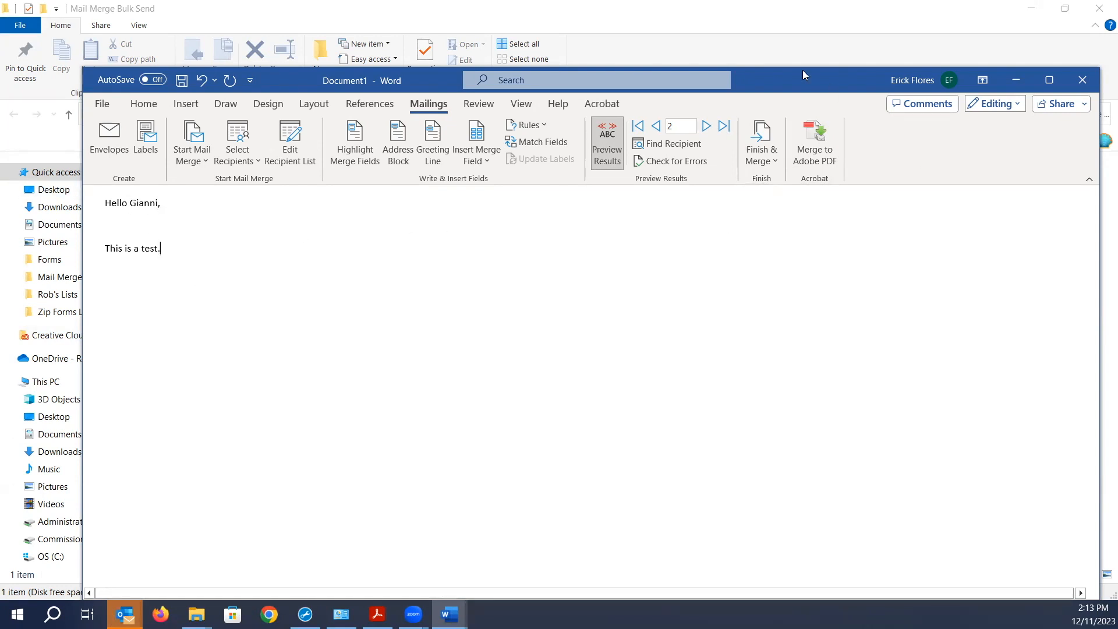
left_click(706, 127)
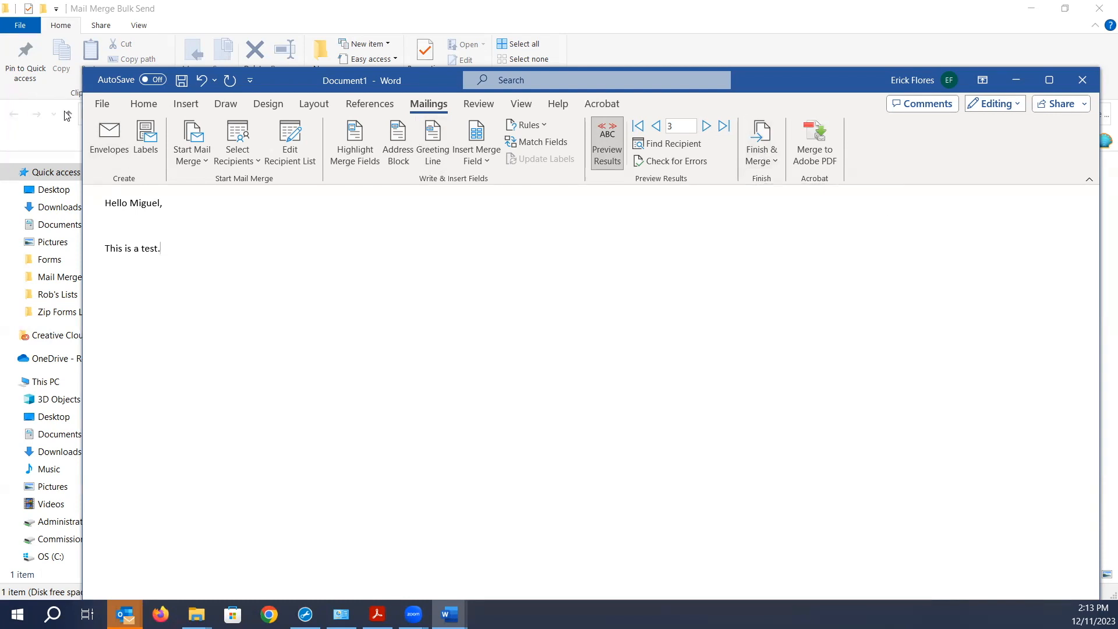
left_click(95, 106)
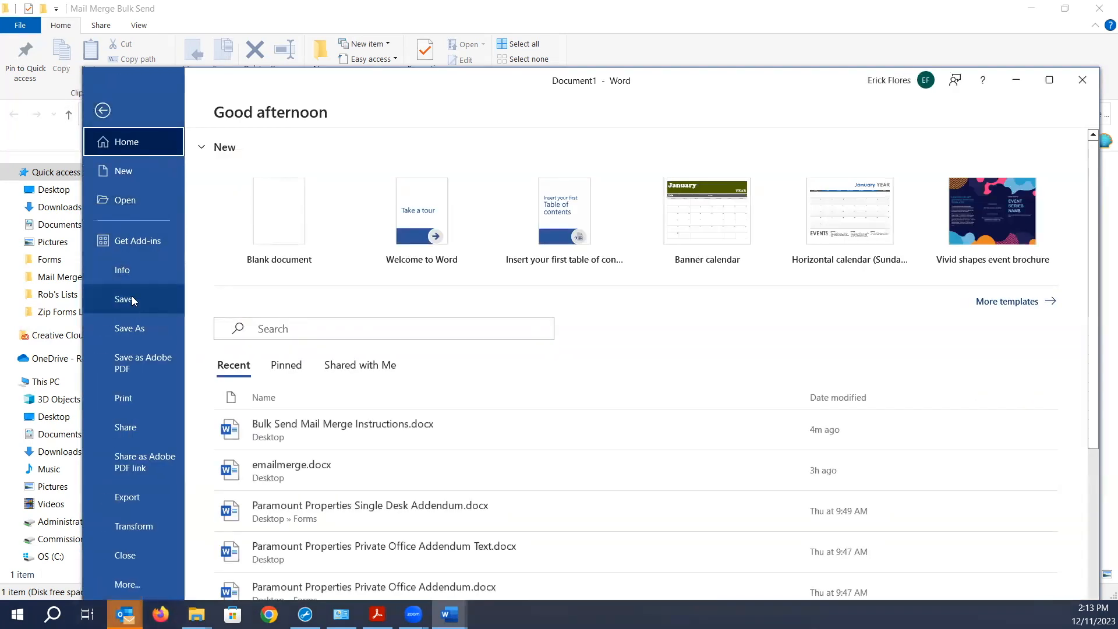
- Browse the Save As location to Desktop > Mail Merge Bulk Send
left_click(129, 328)
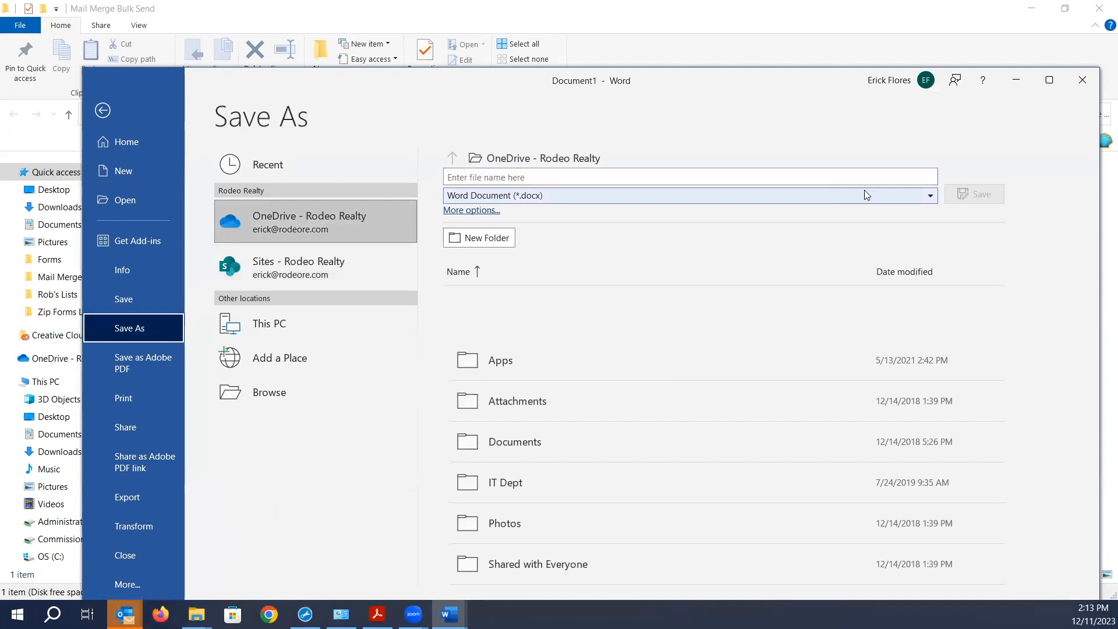
left_click(594, 165)
left_click(764, 78)
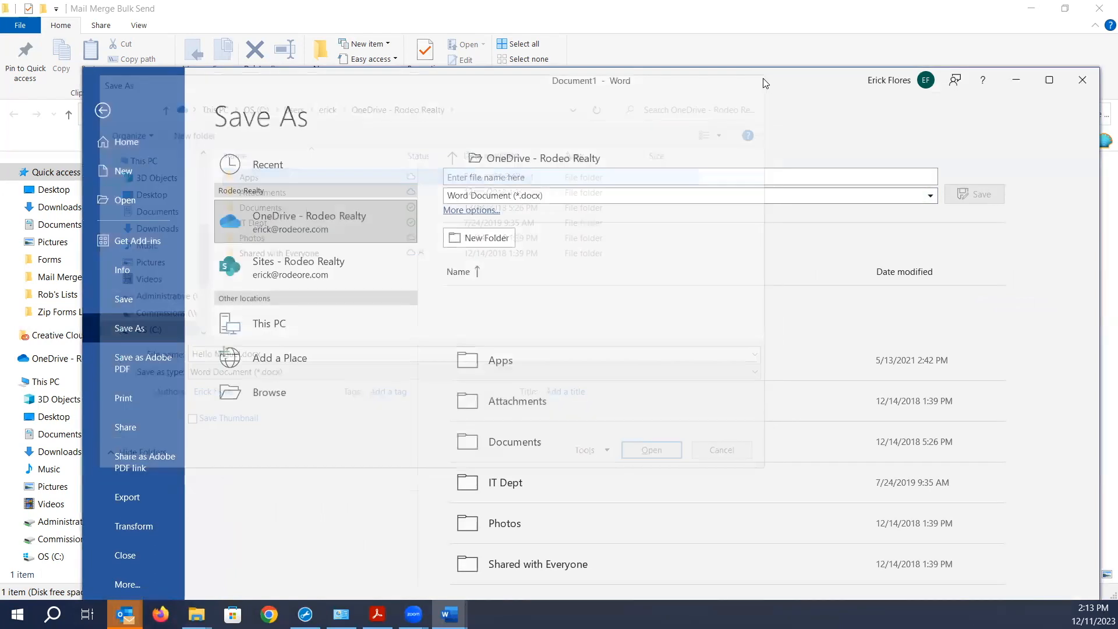
left_click(277, 396)
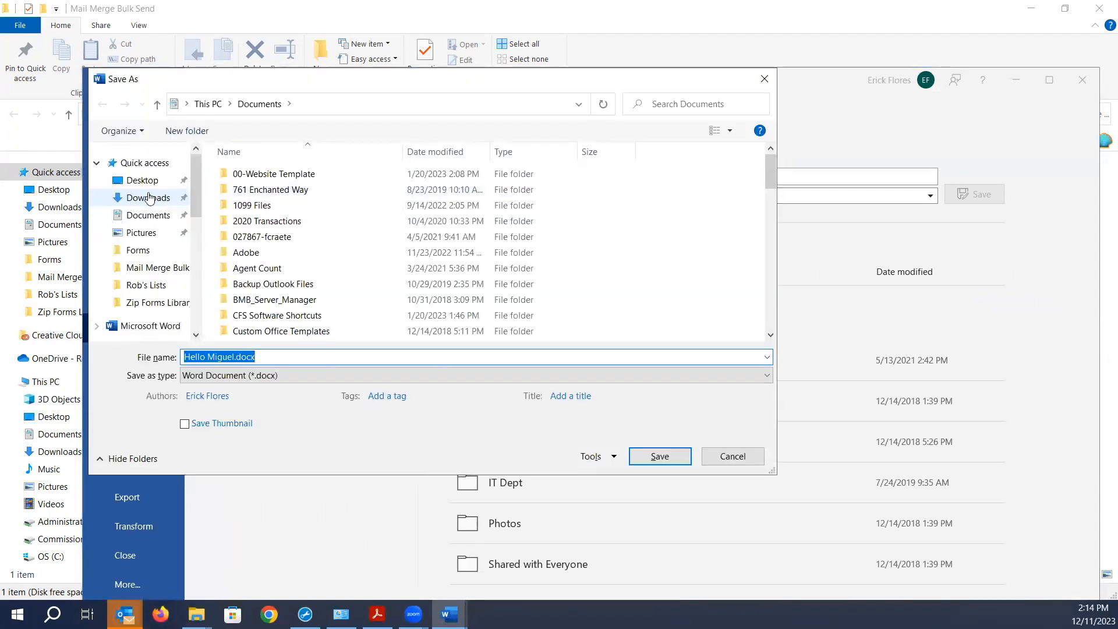
left_click(146, 181)
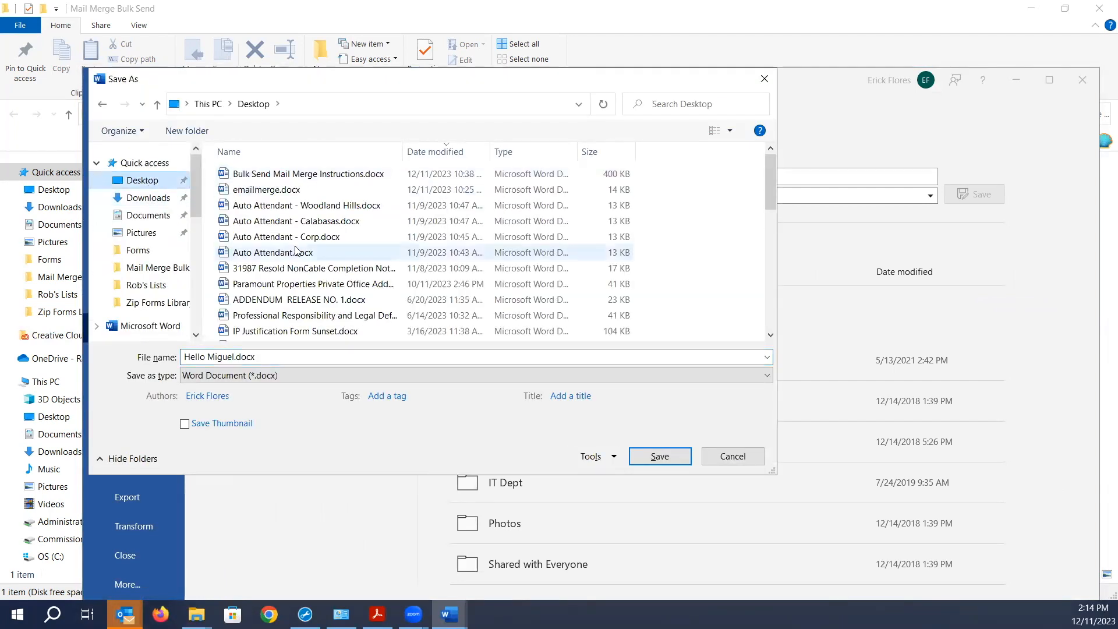
scroll(294, 251, "down", 7)
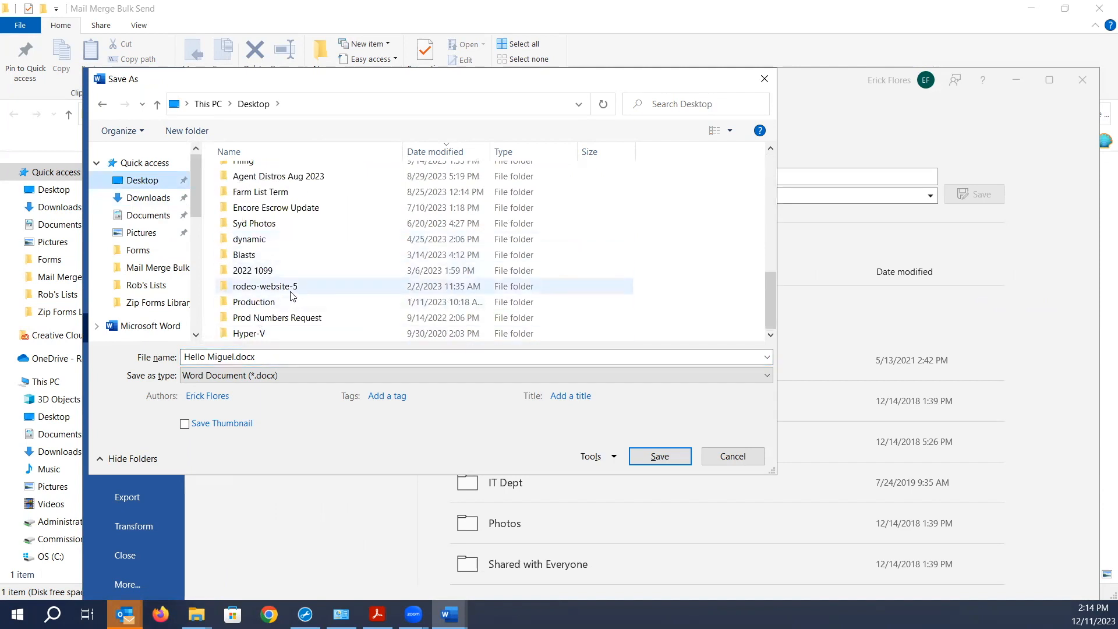
scroll(293, 295, "up", 3)
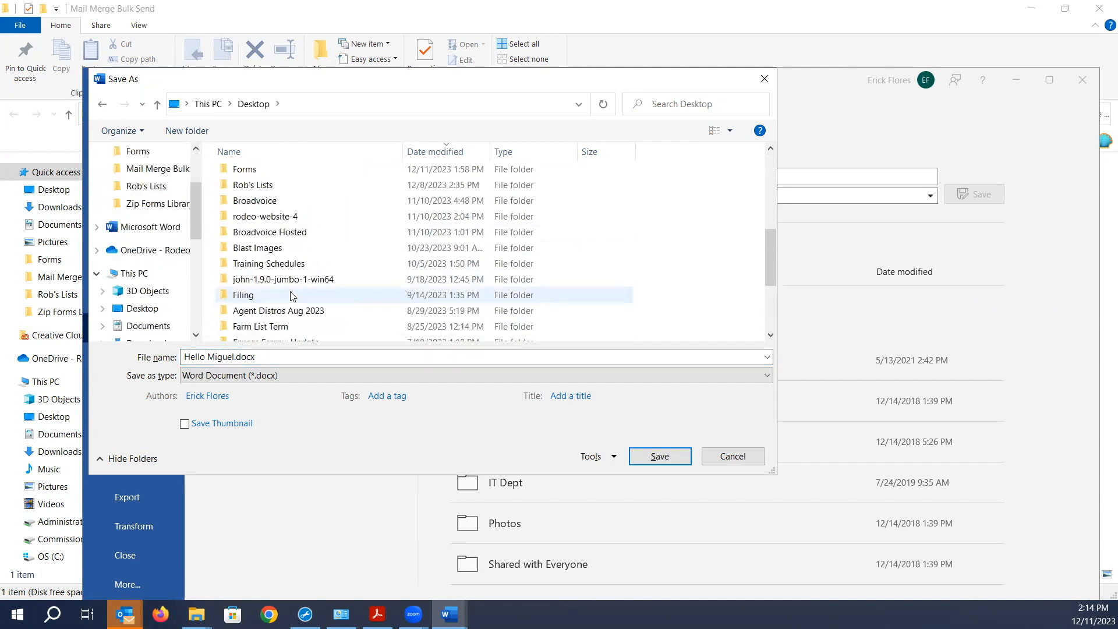
scroll(292, 296, "up", 3)
double_click(271, 247)
- Name the file 'Mail merge.docx' and save it
left_click(249, 357)
triple_click(232, 355)
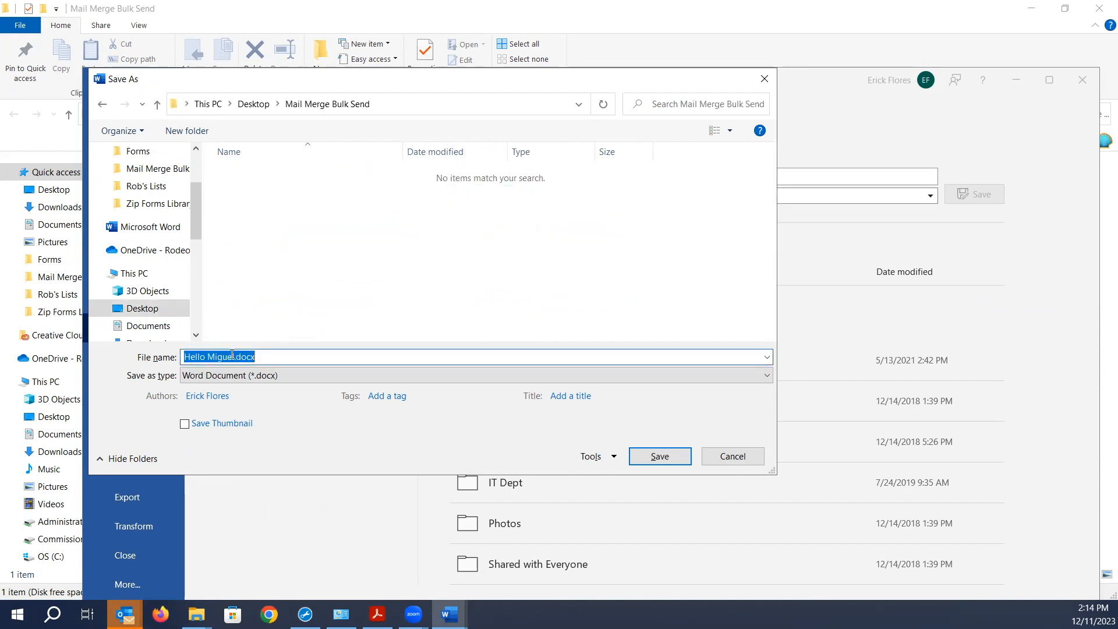
left_click(232, 355)
left_click_drag(232, 355, 127, 346)
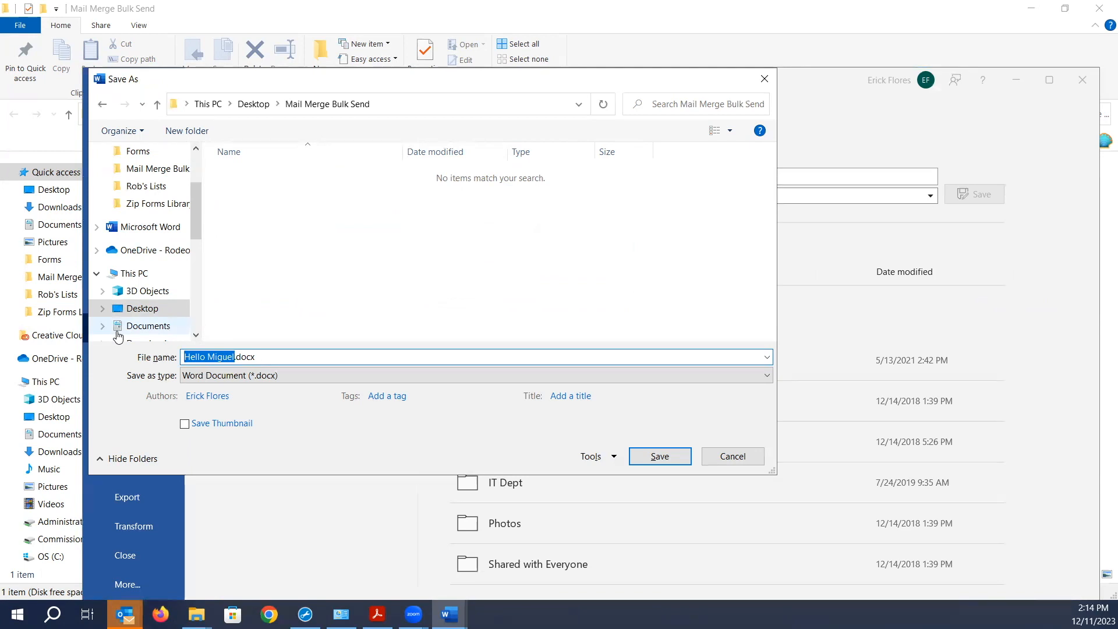
type("Mail ")
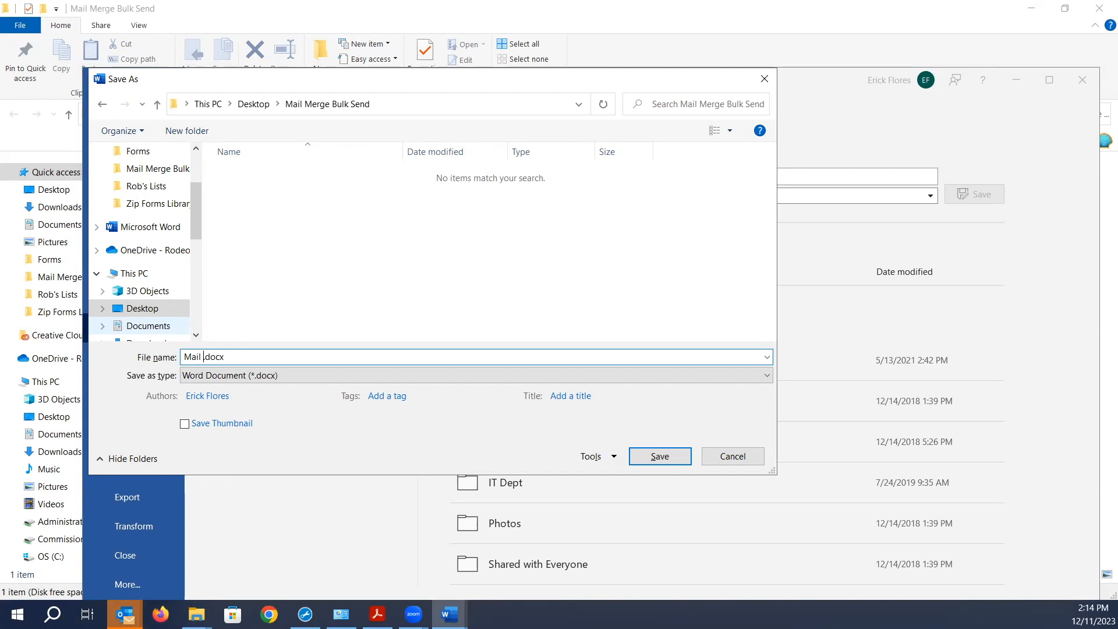
type("nergee")
key("BackSpace")
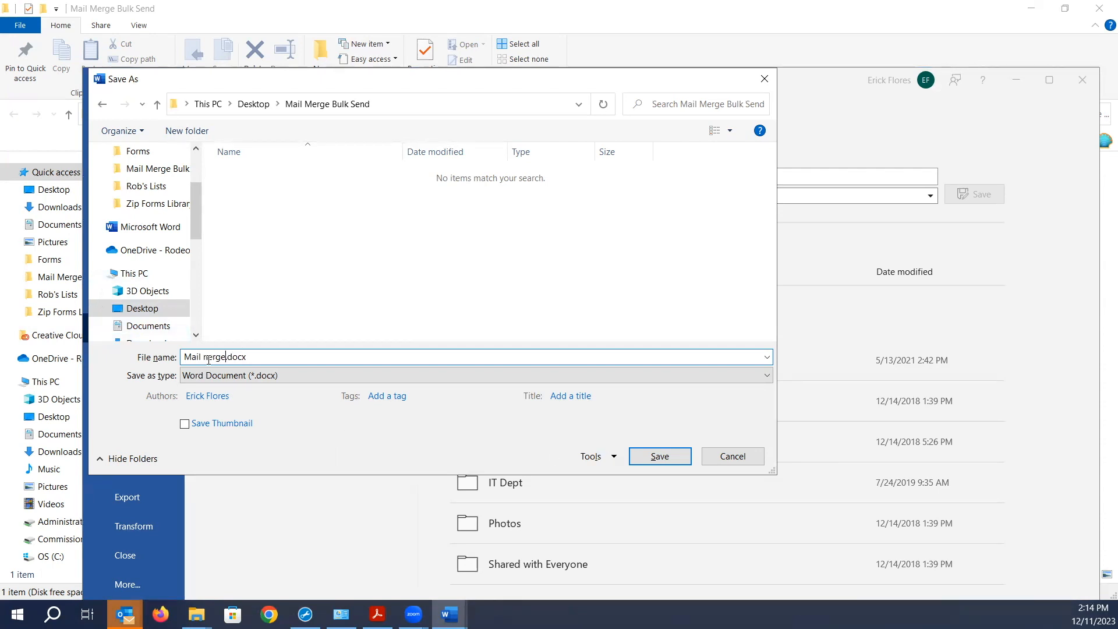
left_click_drag(209, 358, 203, 357)
type("m")
left_click(660, 457)
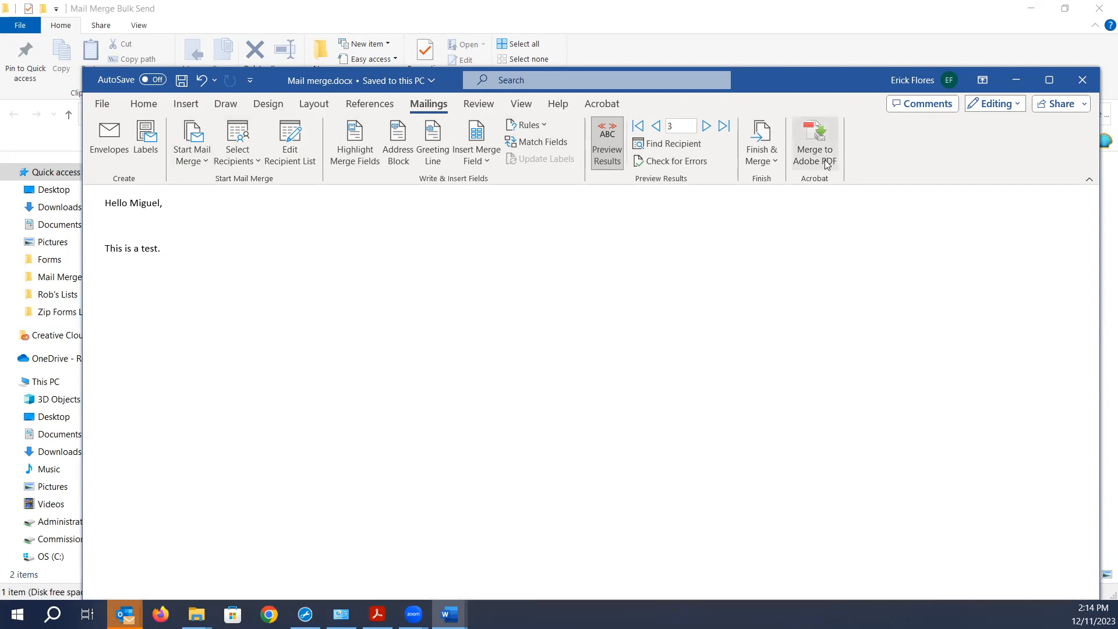
- Send the merge as e-mails to email_address with subject 'Test' for all records
left_click(774, 161)
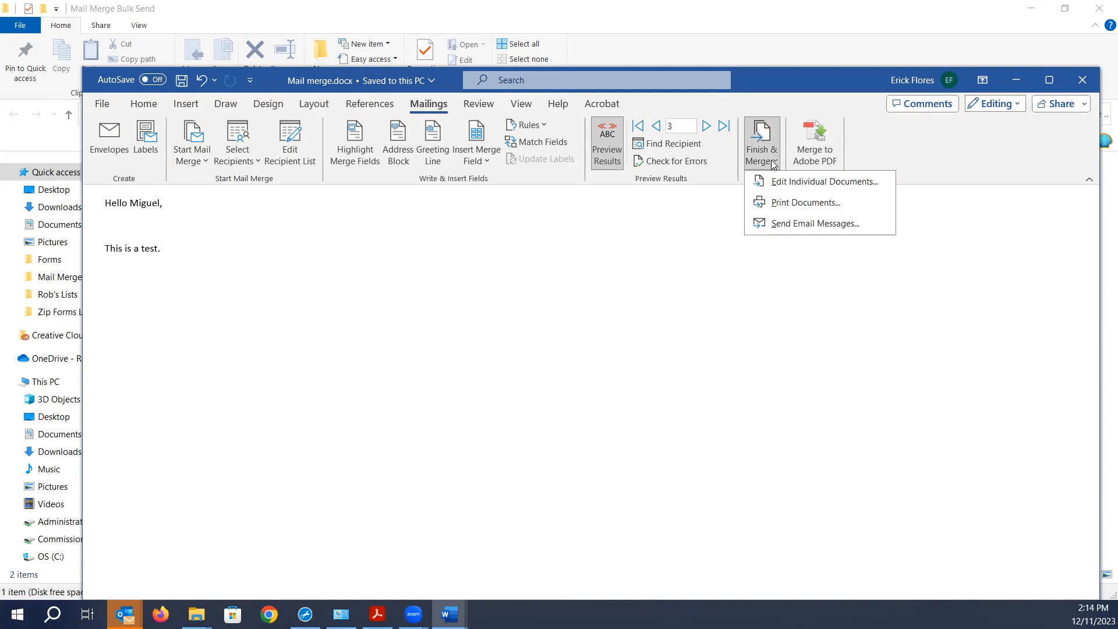
left_click(791, 226)
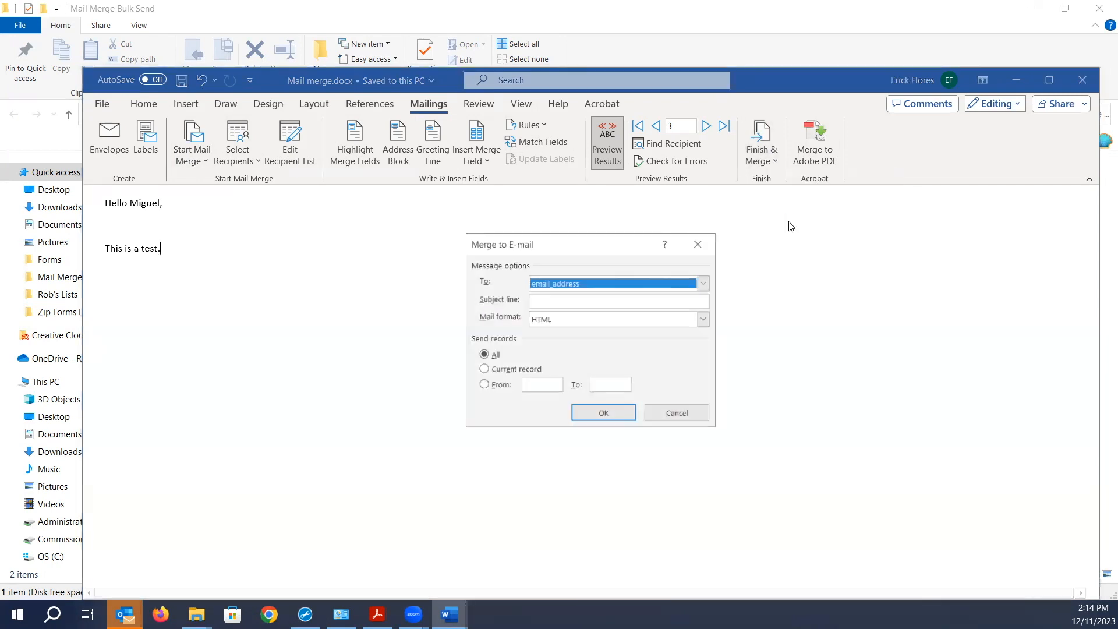
left_click(705, 286)
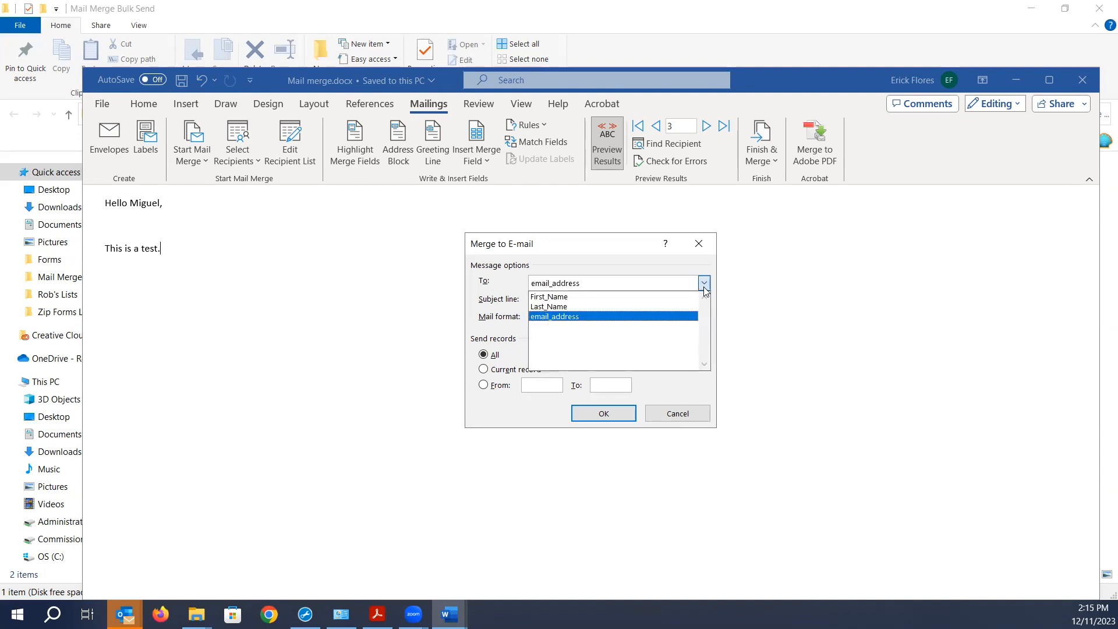
left_click(561, 318)
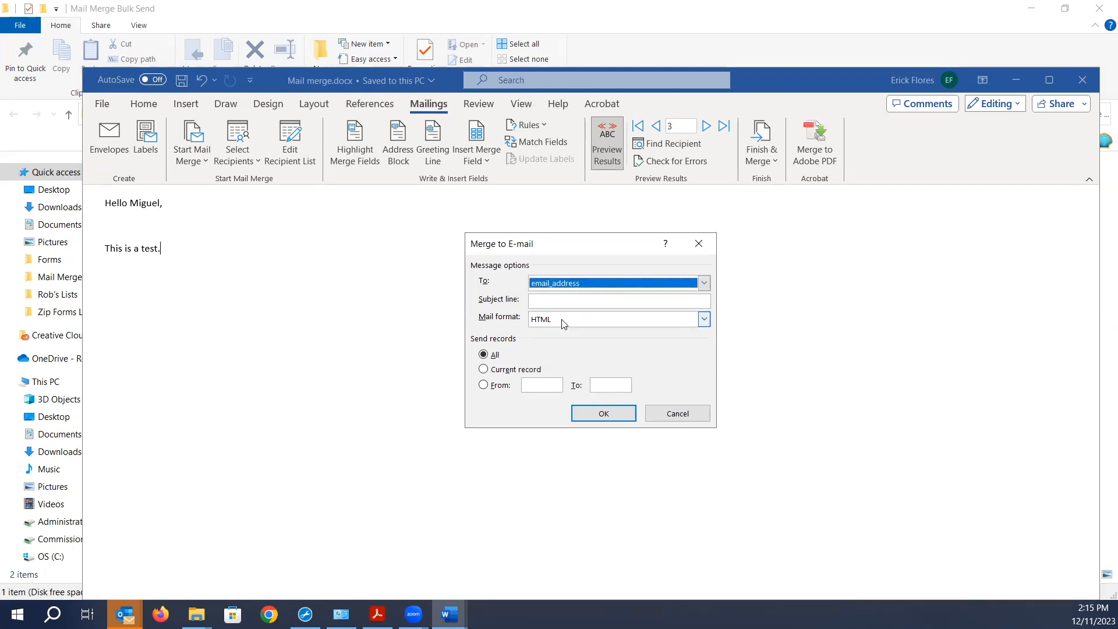
left_click(568, 303)
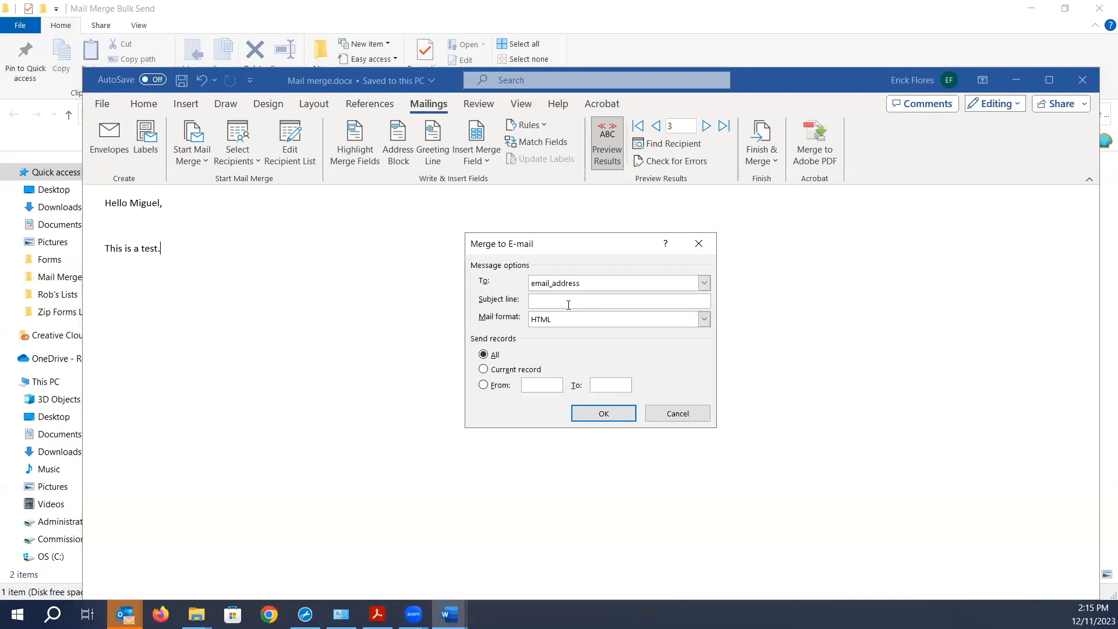
type("Test")
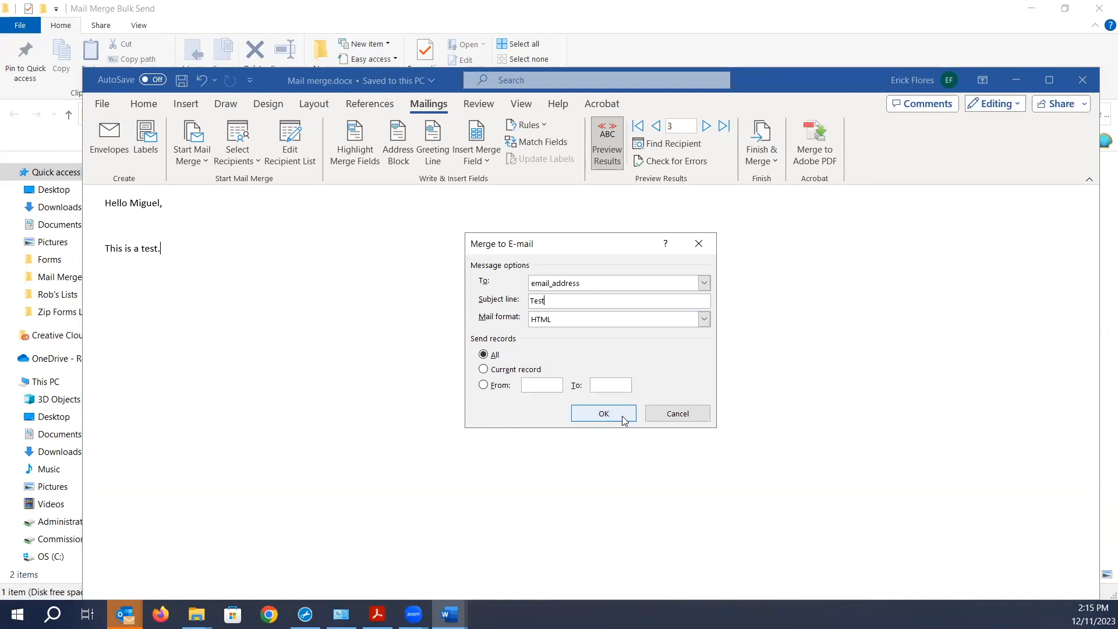
left_click(604, 414)
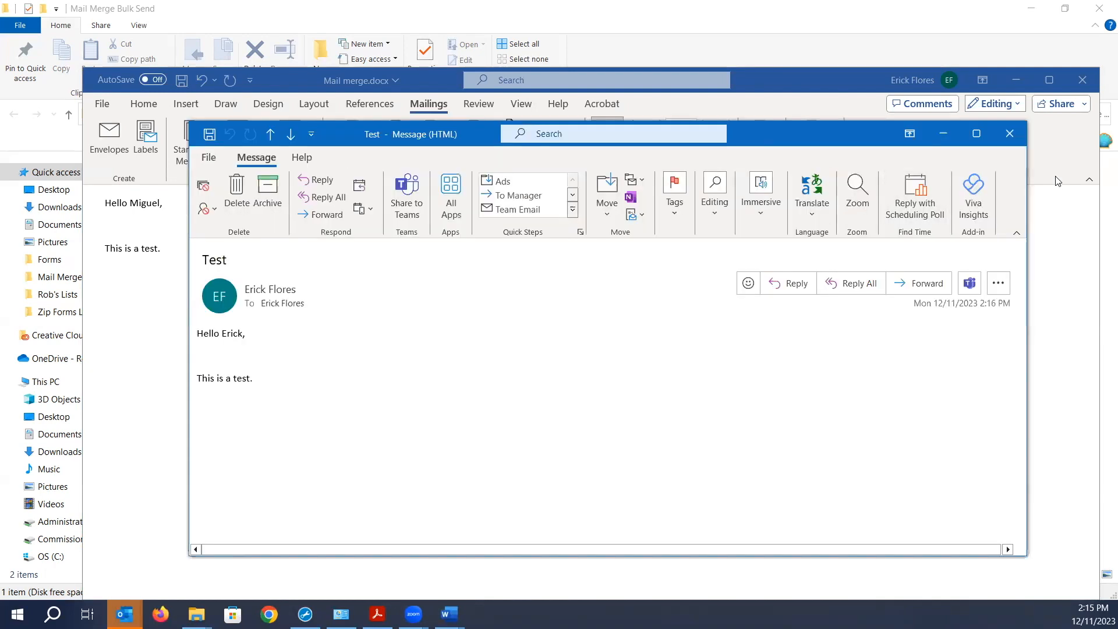
- Maximize the received Test e-mail in Outlook to read its first-name greeting
left_click(977, 134)
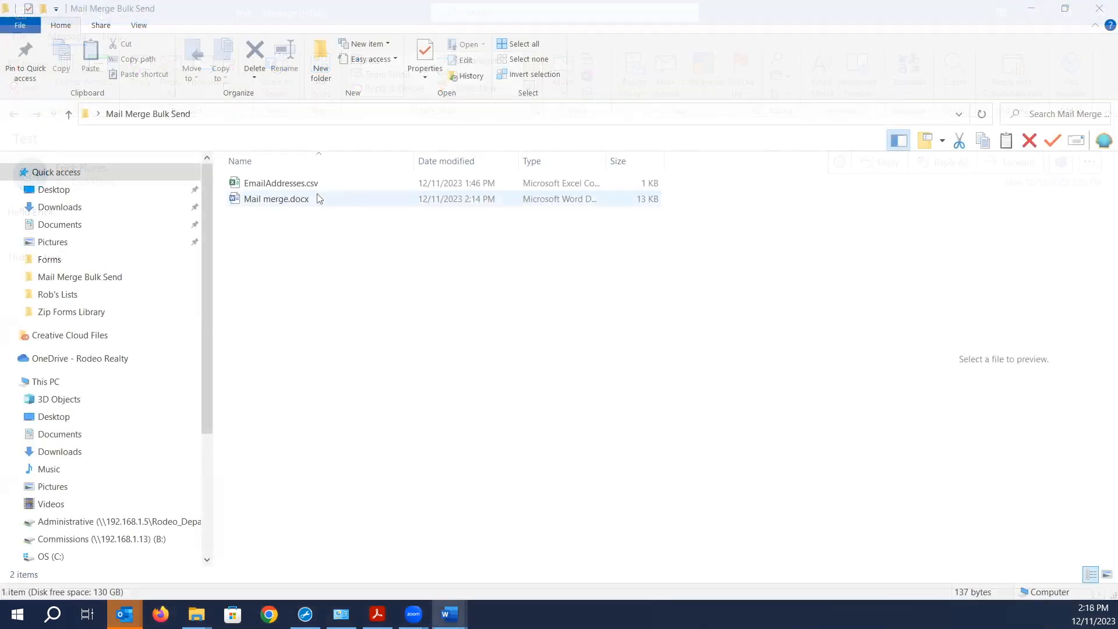
- Preview Mail merge.docx in File Explorer, then bring the Word instructions document to the front
left_click(316, 194)
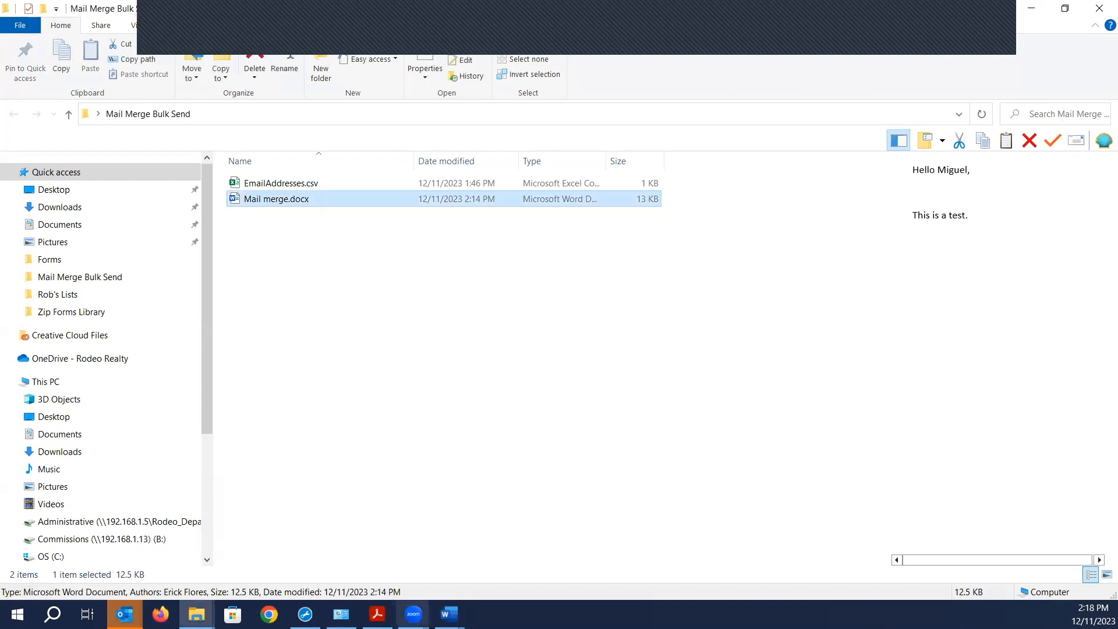
left_click(449, 614)
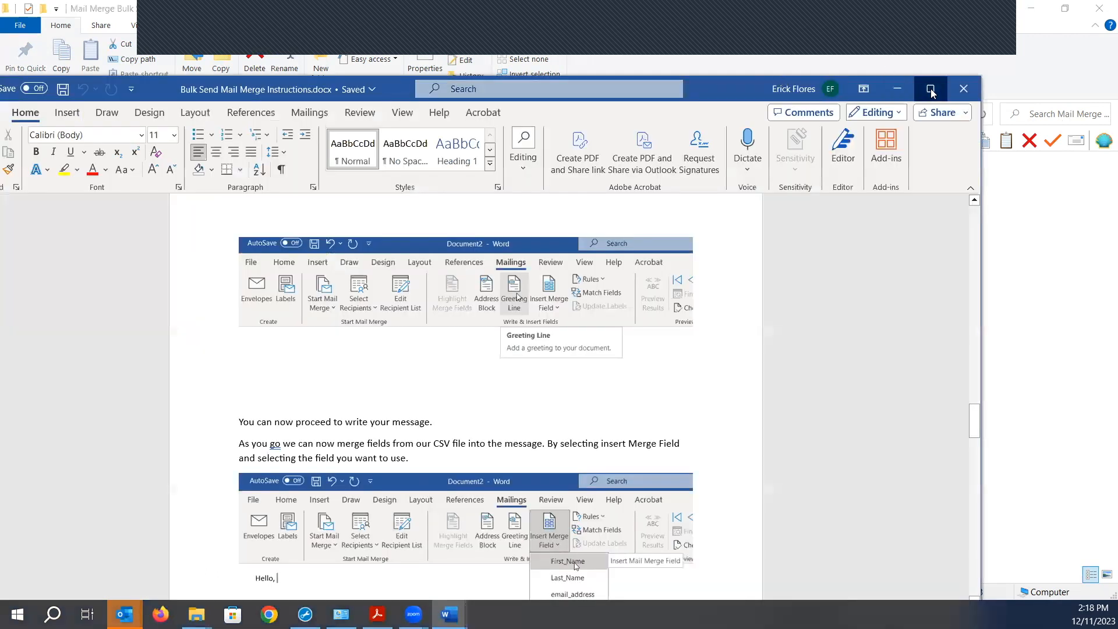
left_click(930, 89)
- Scroll through the mail merge instructions document, then minimize it to reveal File Explorer
scroll(803, 409, "up", 3)
scroll(804, 409, "up", 15)
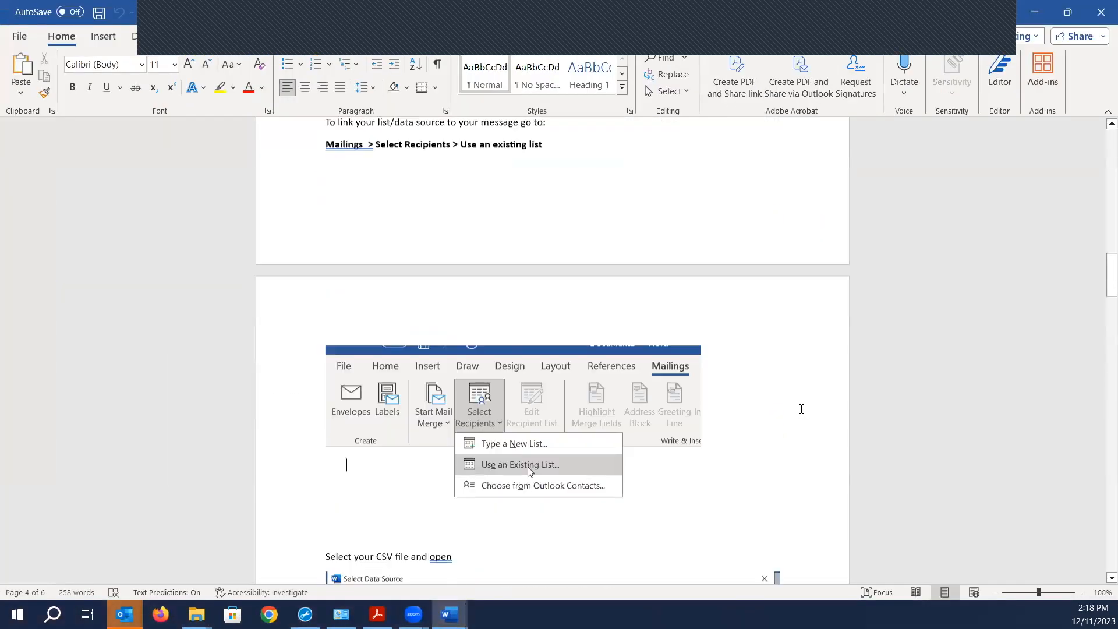
scroll(801, 406, "up", 12)
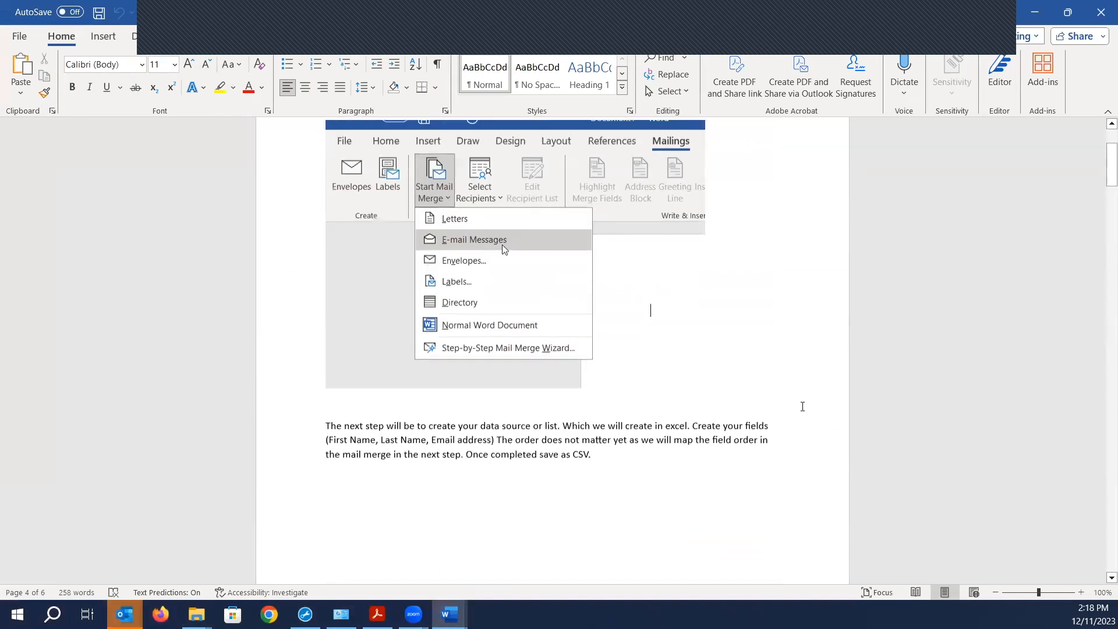
scroll(803, 407, "down", 3)
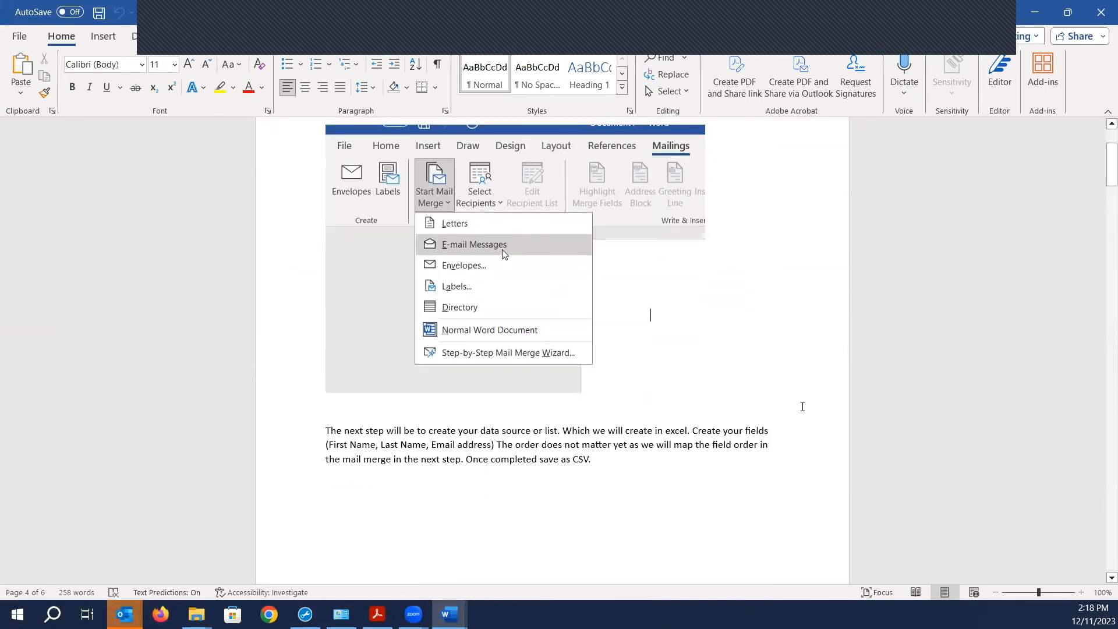
scroll(801, 407, "down", 12)
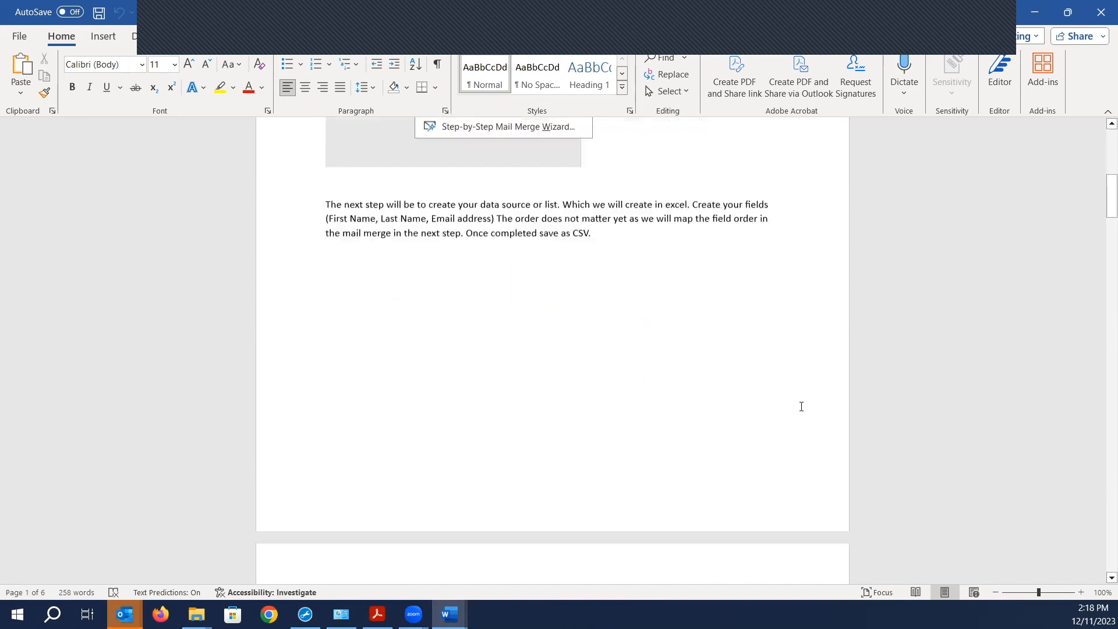
scroll(797, 406, "down", 12)
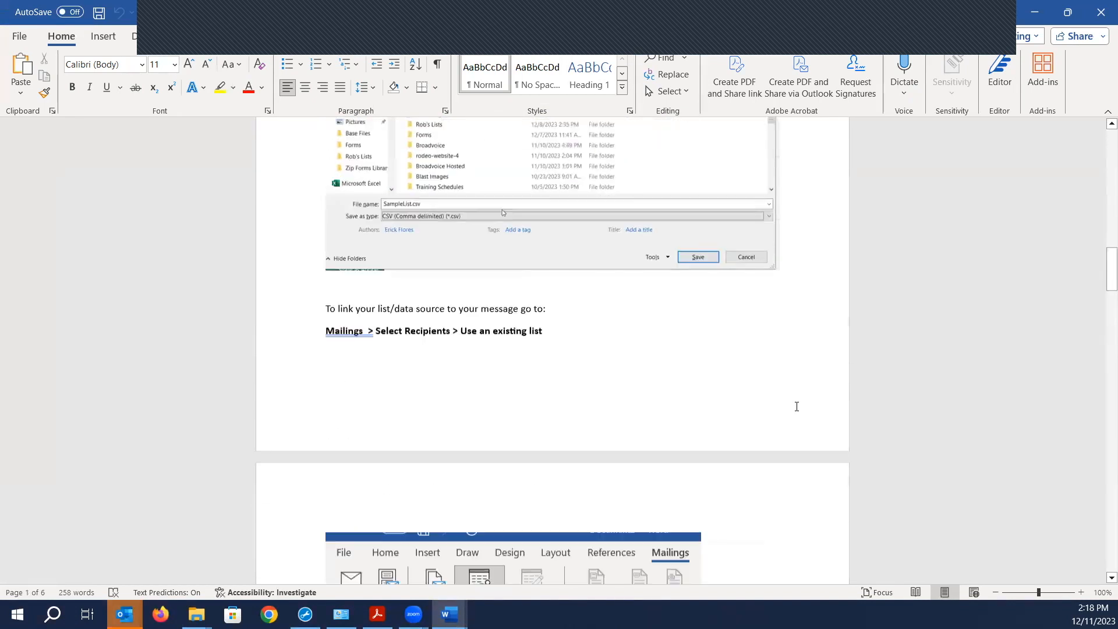
scroll(797, 406, "down", 6)
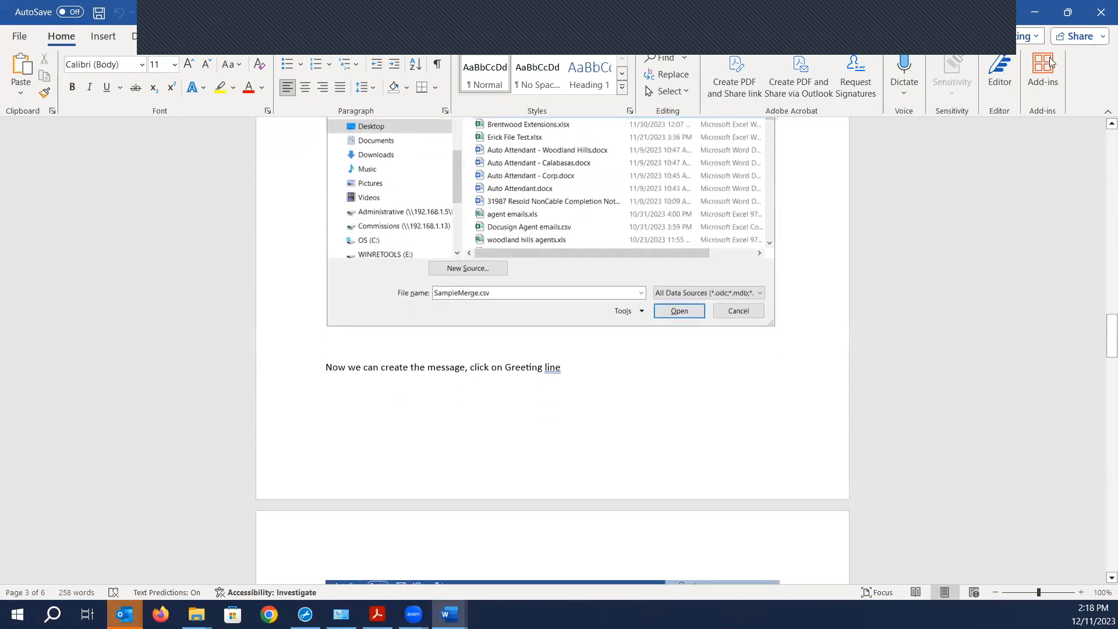
scroll(827, 429, "down", 8)
scroll(828, 430, "down", 15)
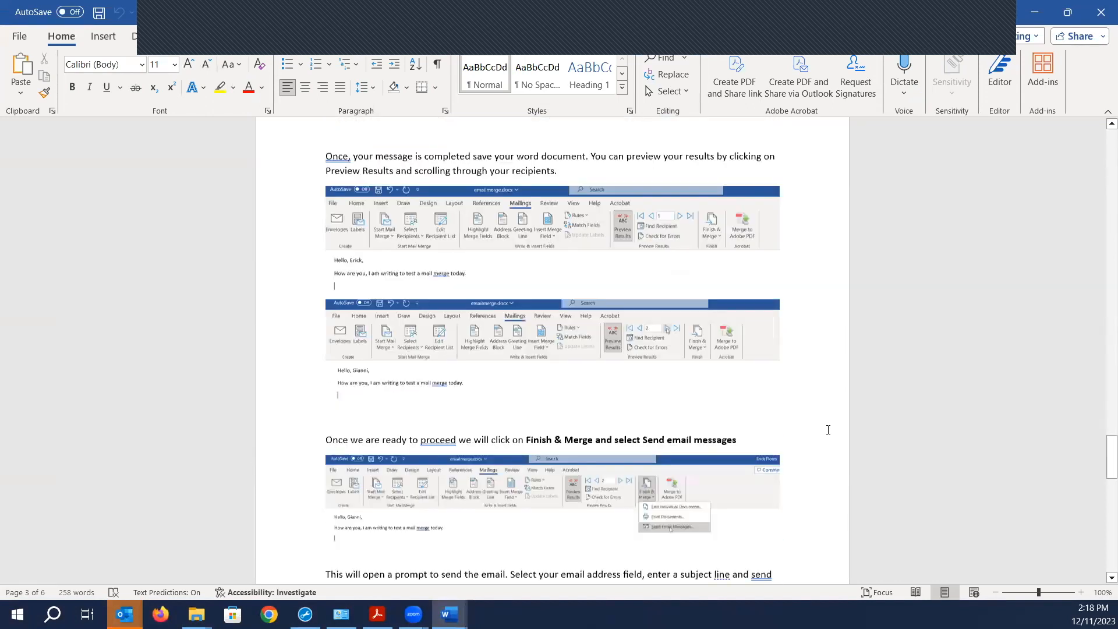
scroll(815, 429, "down", 4)
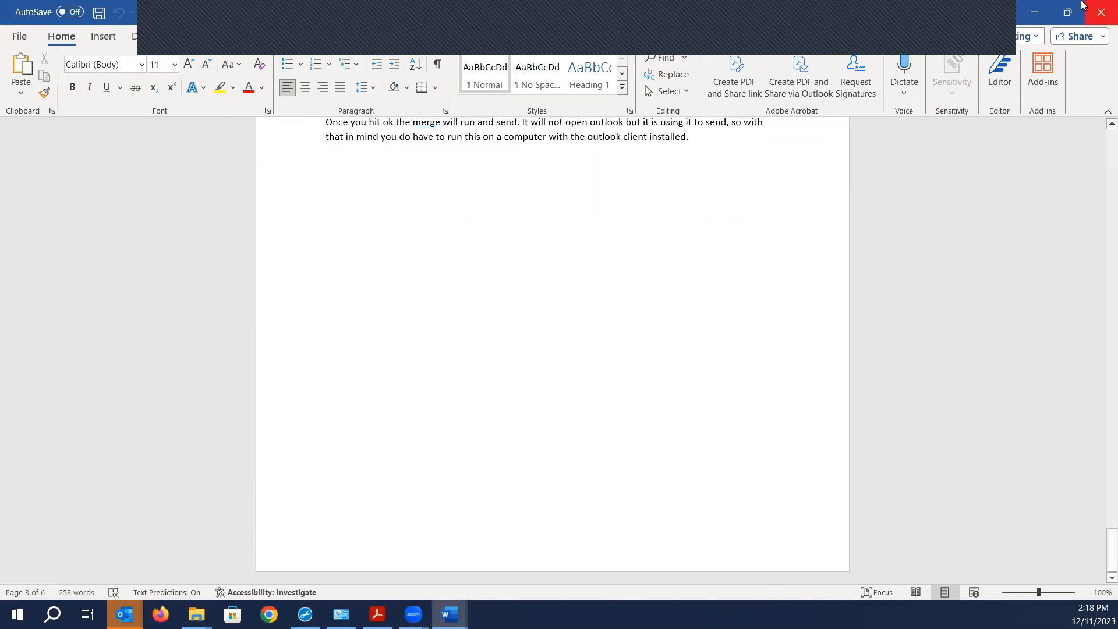
left_click(1034, 14)
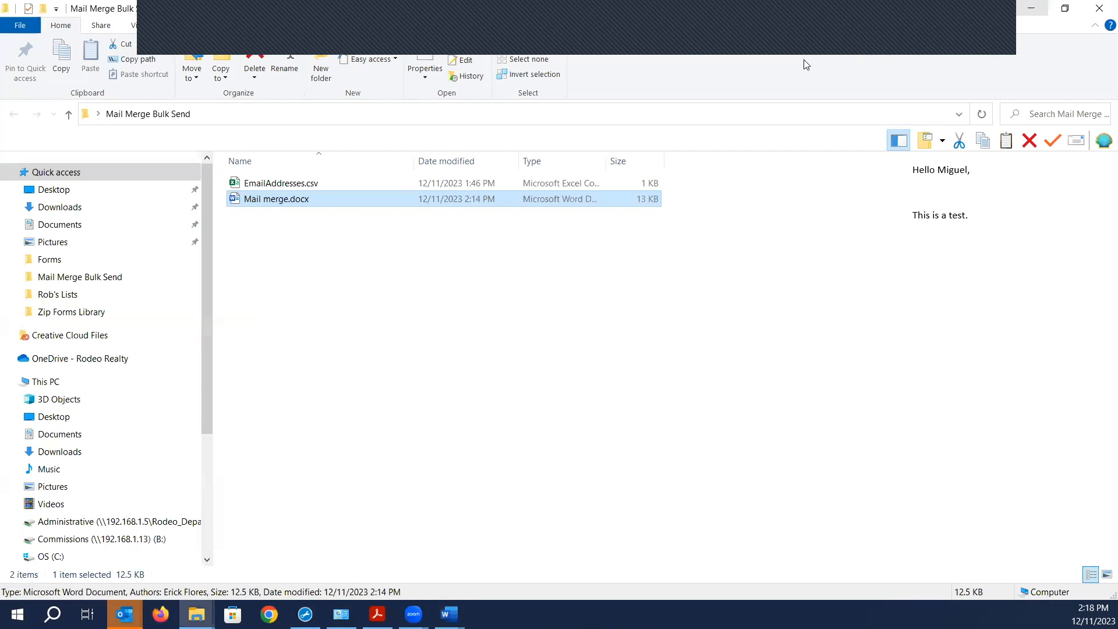
double_click(291, 199)
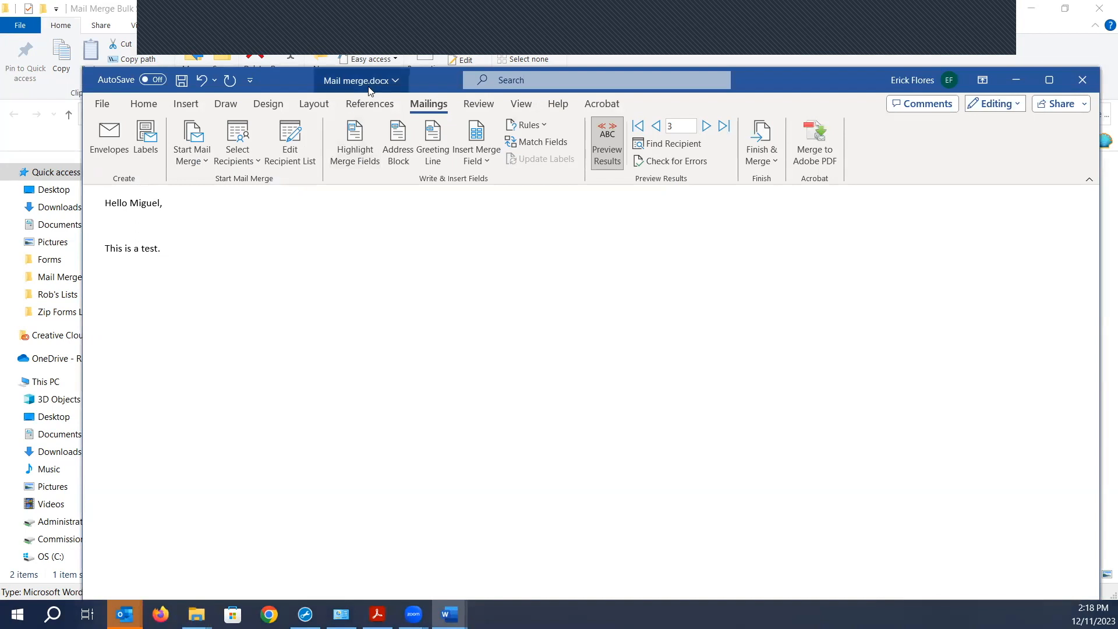
left_click_drag(105, 205, 166, 251)
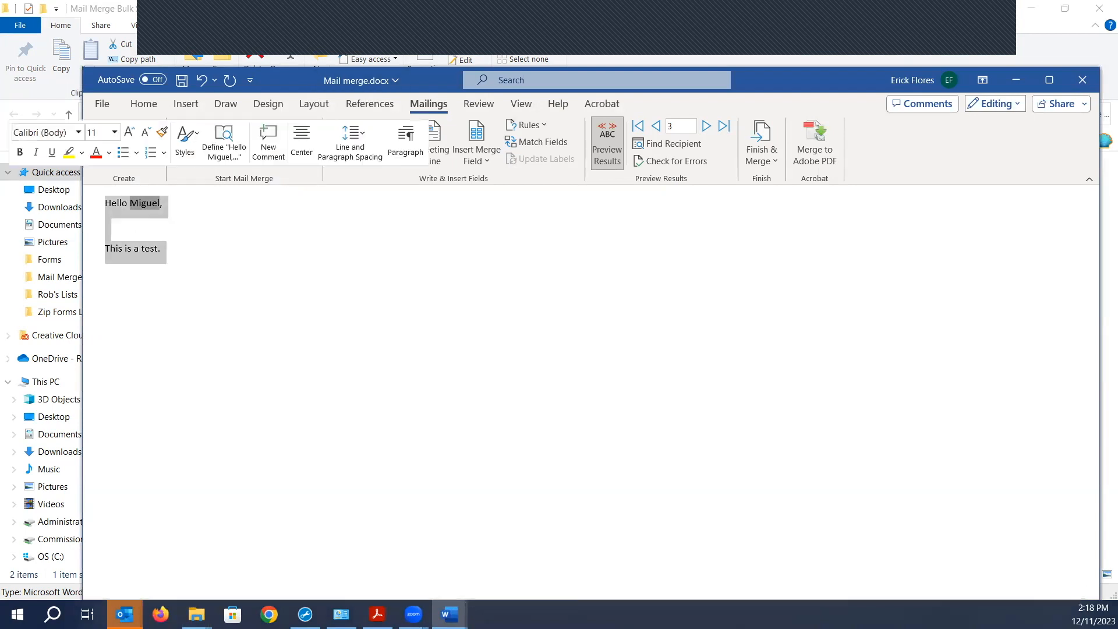
key("BackSpace")
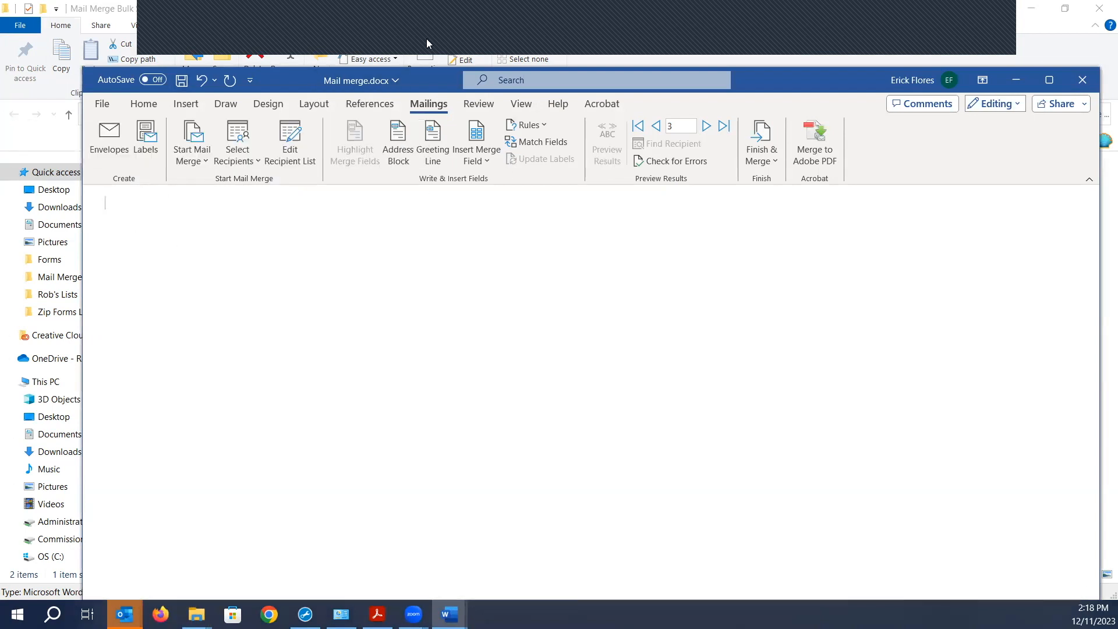
left_click(1072, 85)
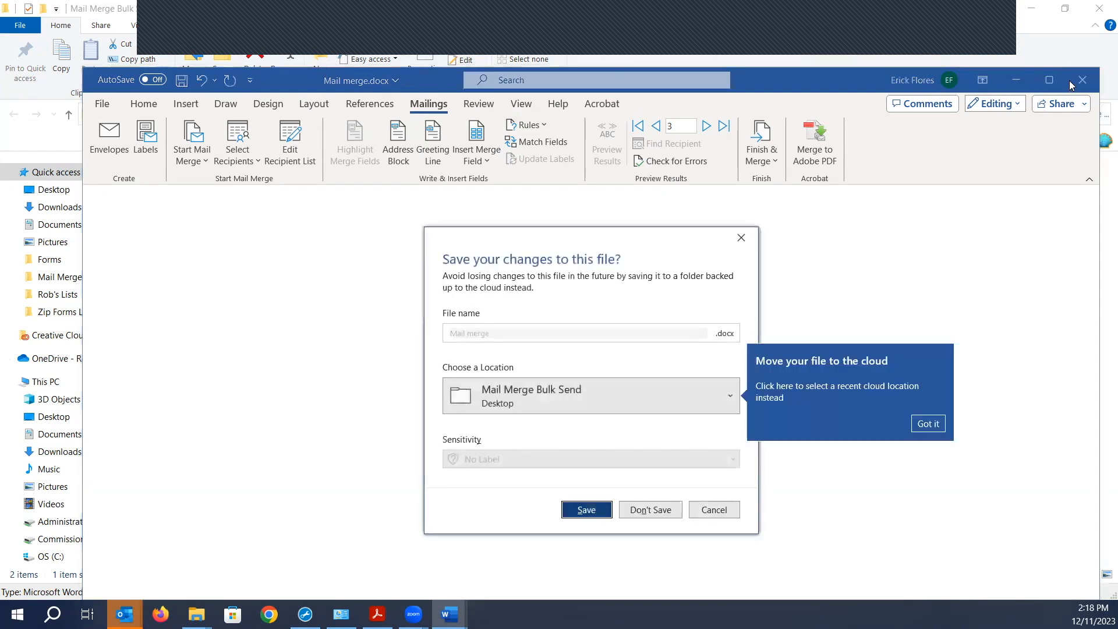
left_click(678, 515)
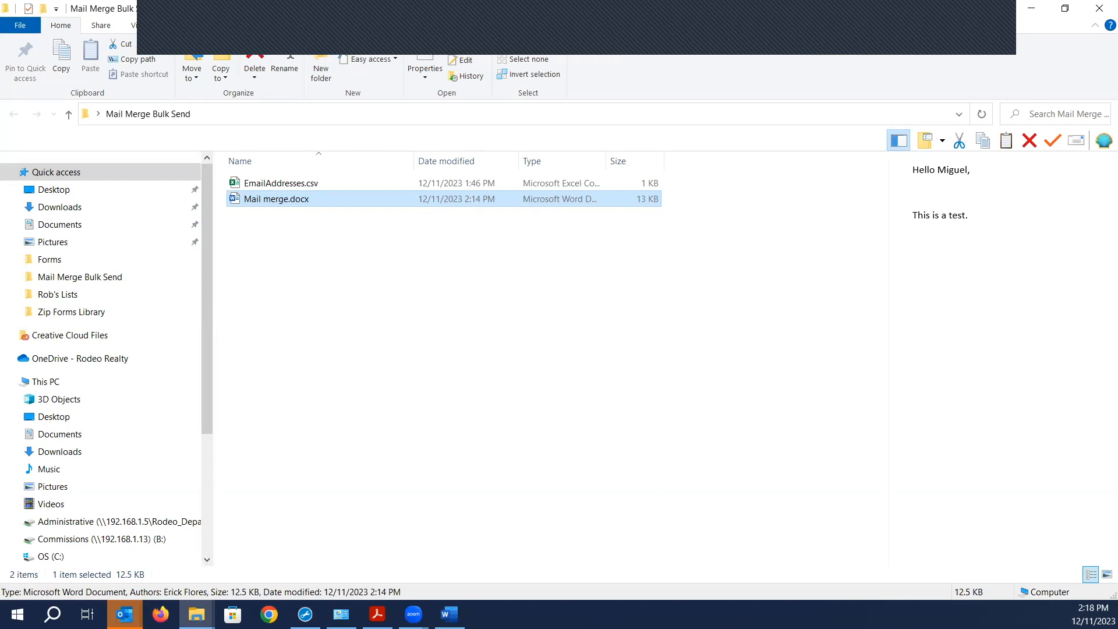
- Return to Word, create a new blank document and restore its window to a smaller size
key("alt+Tab")
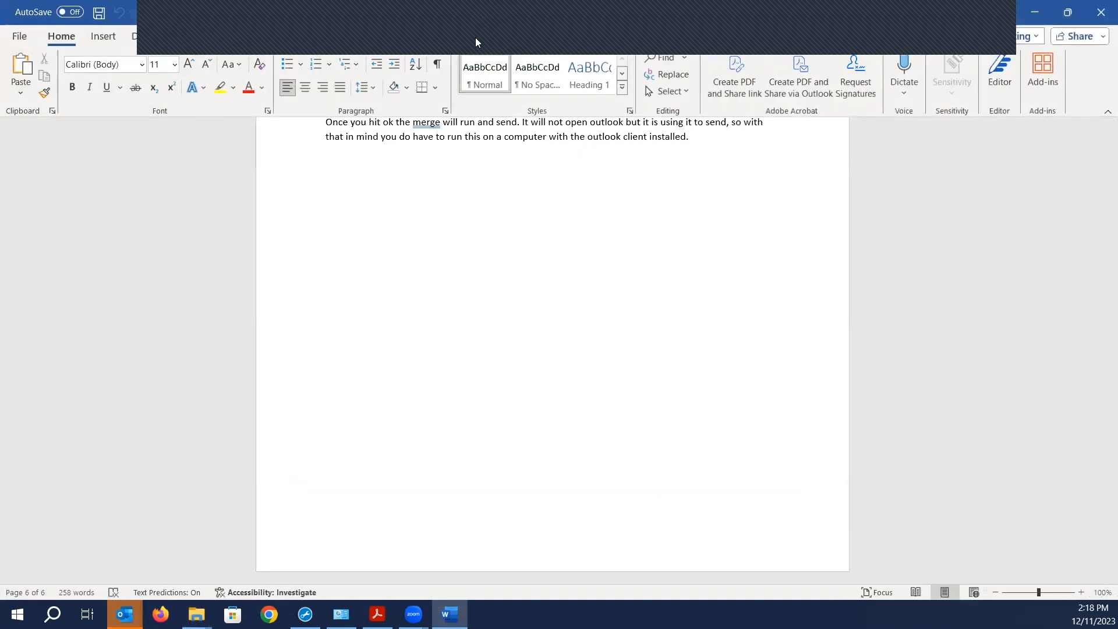
left_click(19, 36)
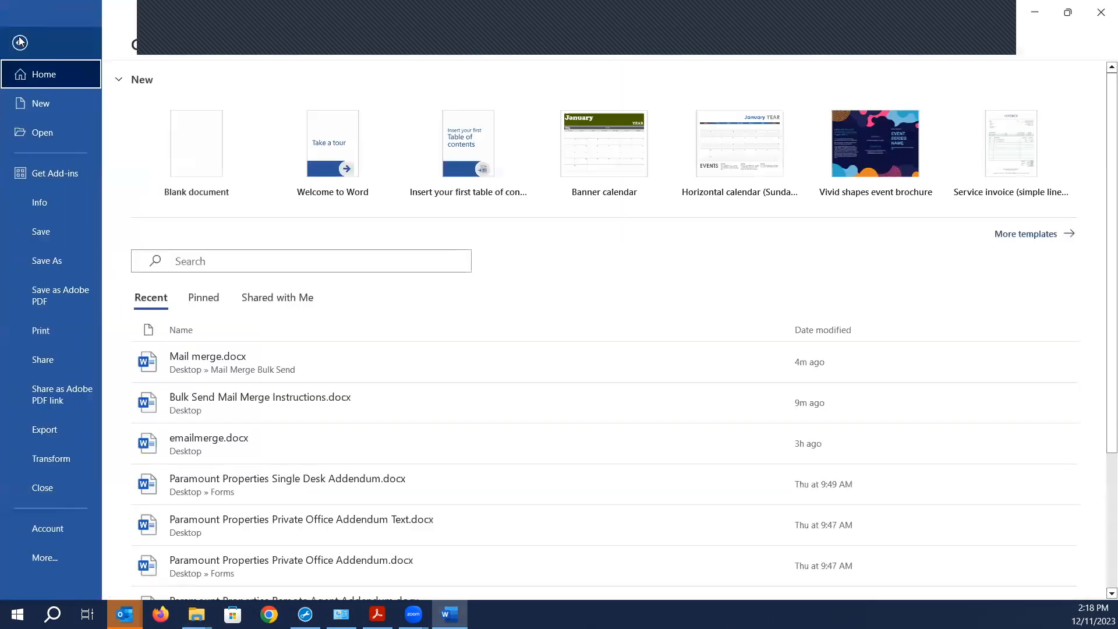
left_click(55, 104)
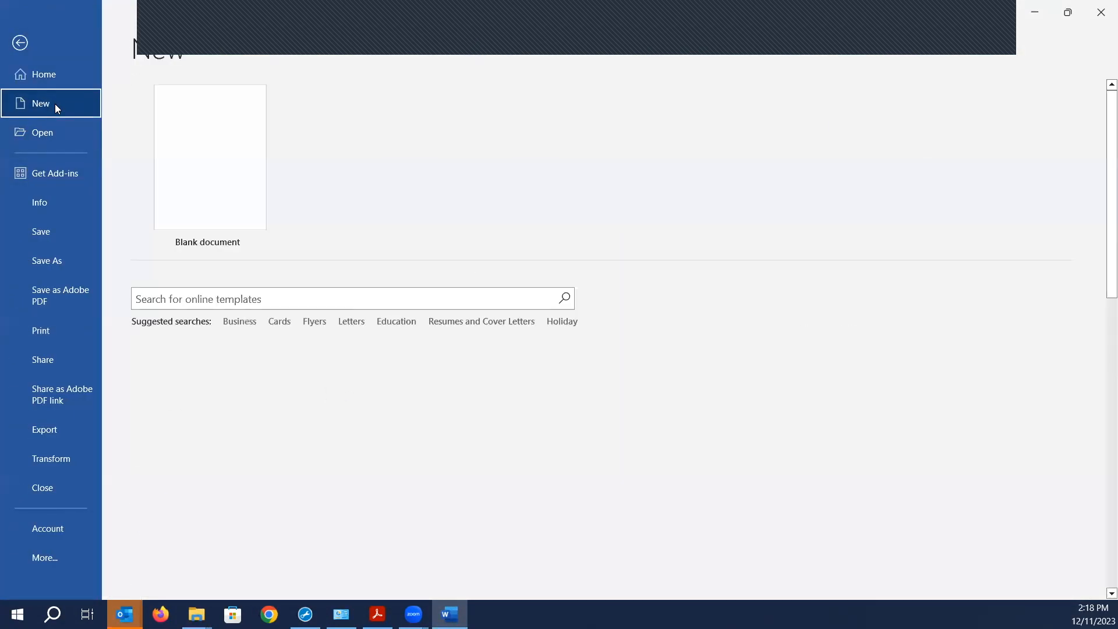
left_click(182, 155)
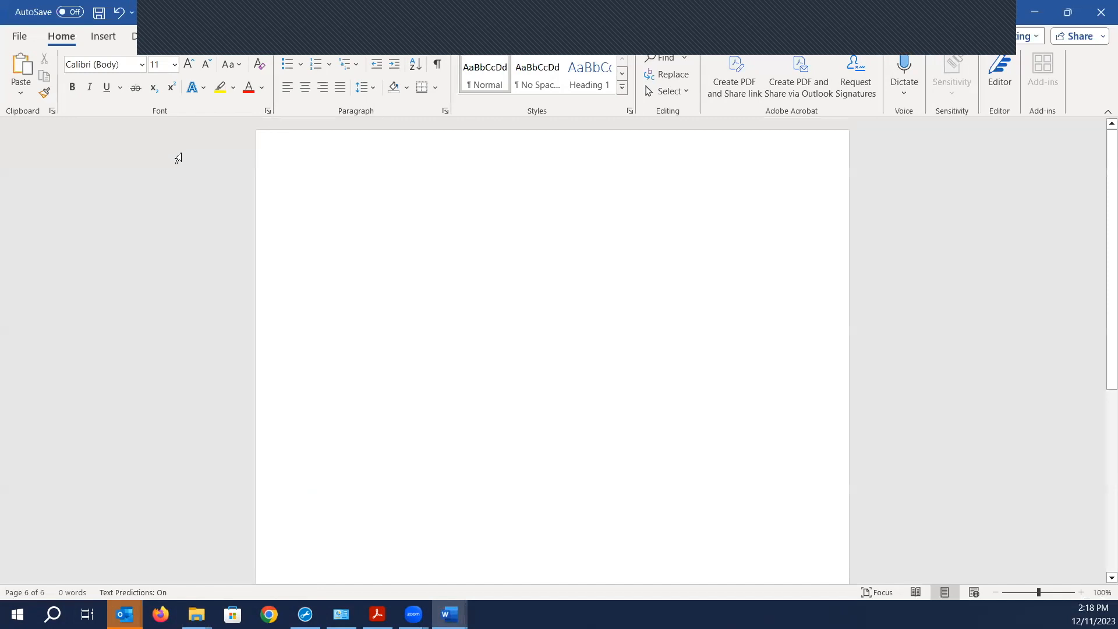
left_click(1068, 12)
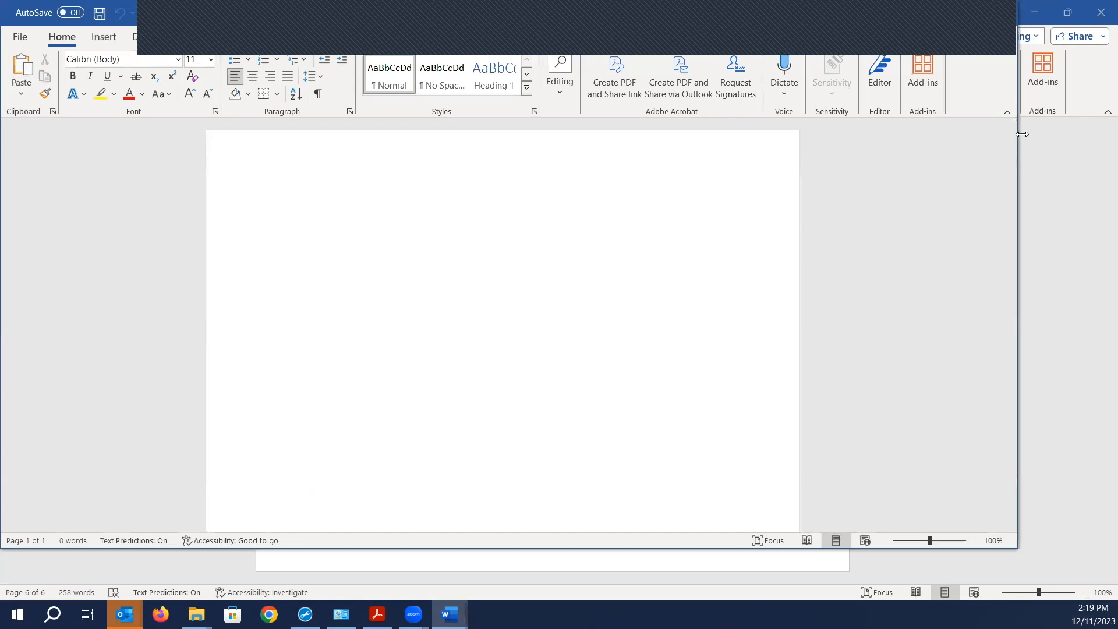
- Minimize the blank document, restore down the instructions window and drag it off screen
left_click(1026, 13)
left_click(1017, 14)
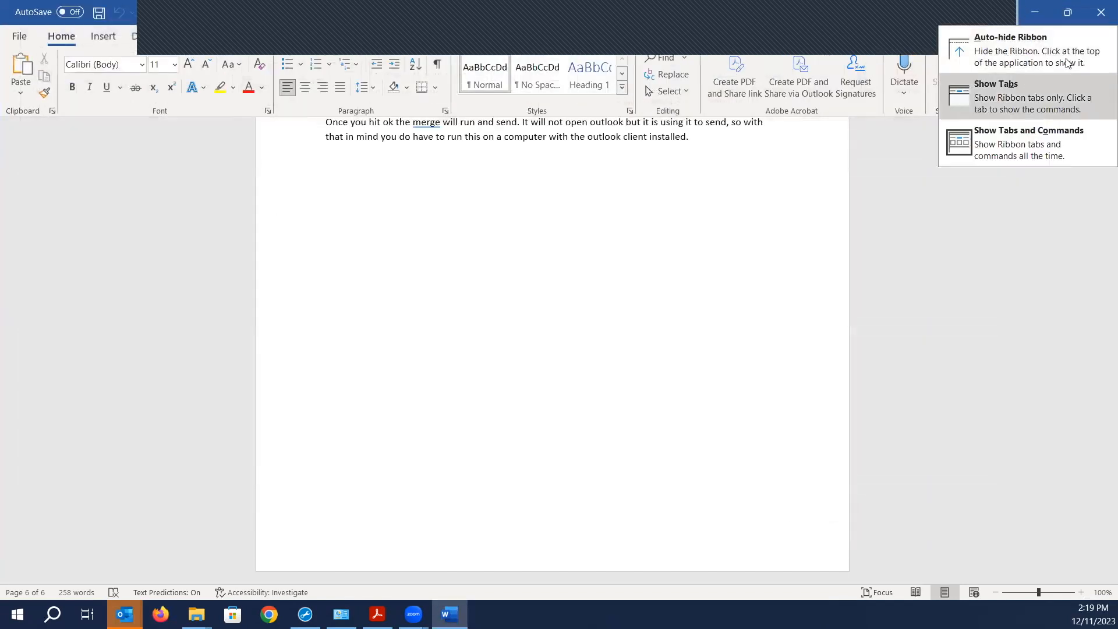
left_click(1068, 12)
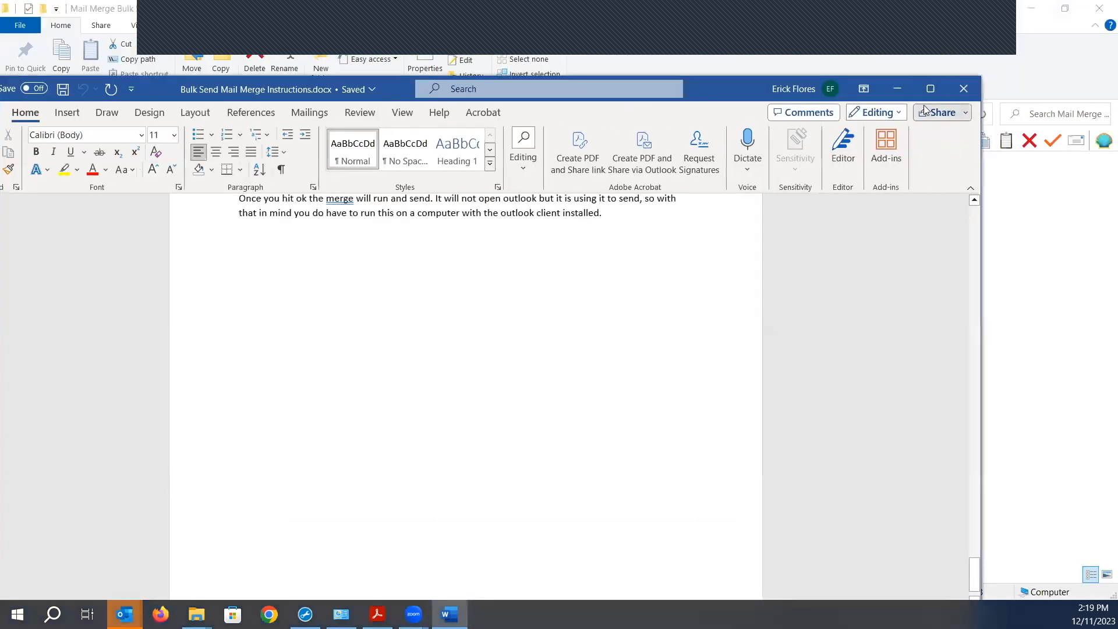
left_click_drag(726, 87, 0, 86)
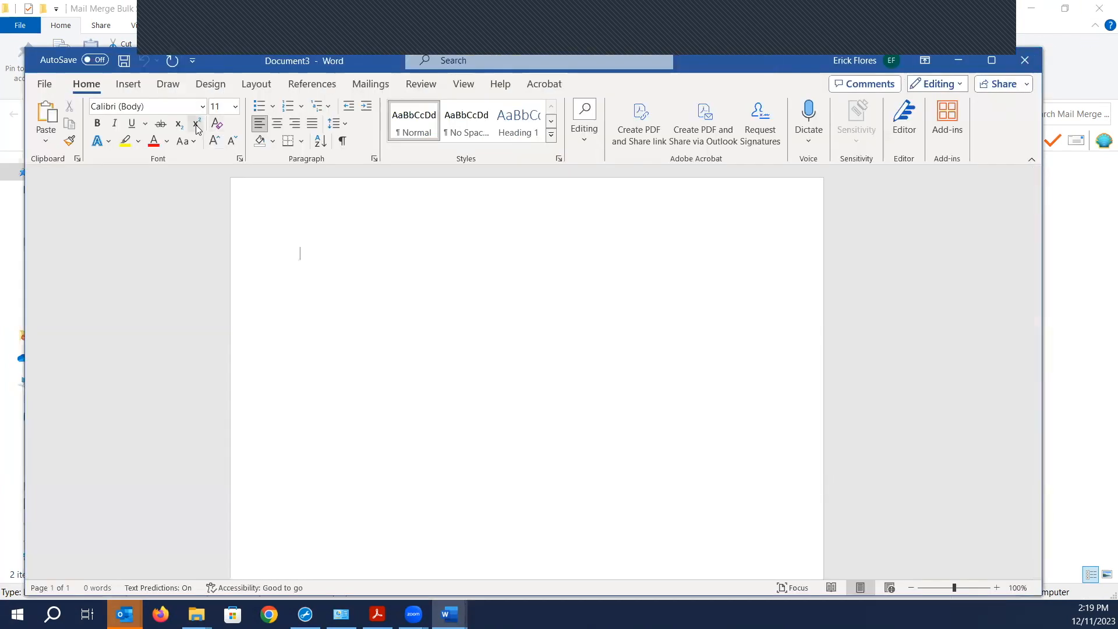
- Set the mail merge document type to E-mail Messages
left_click(373, 86)
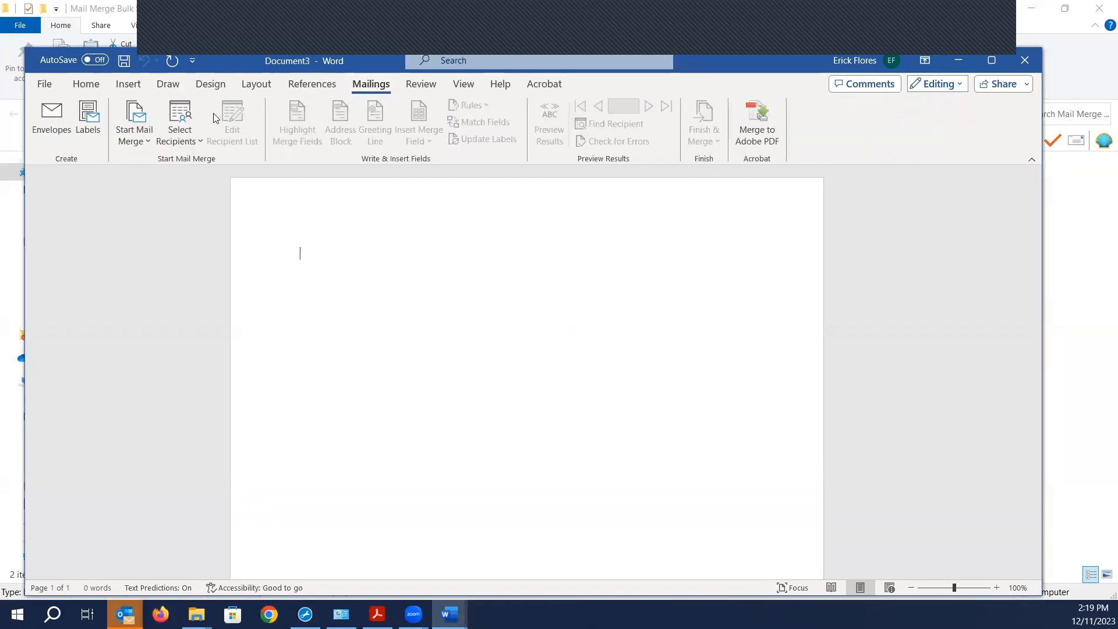
left_click(145, 127)
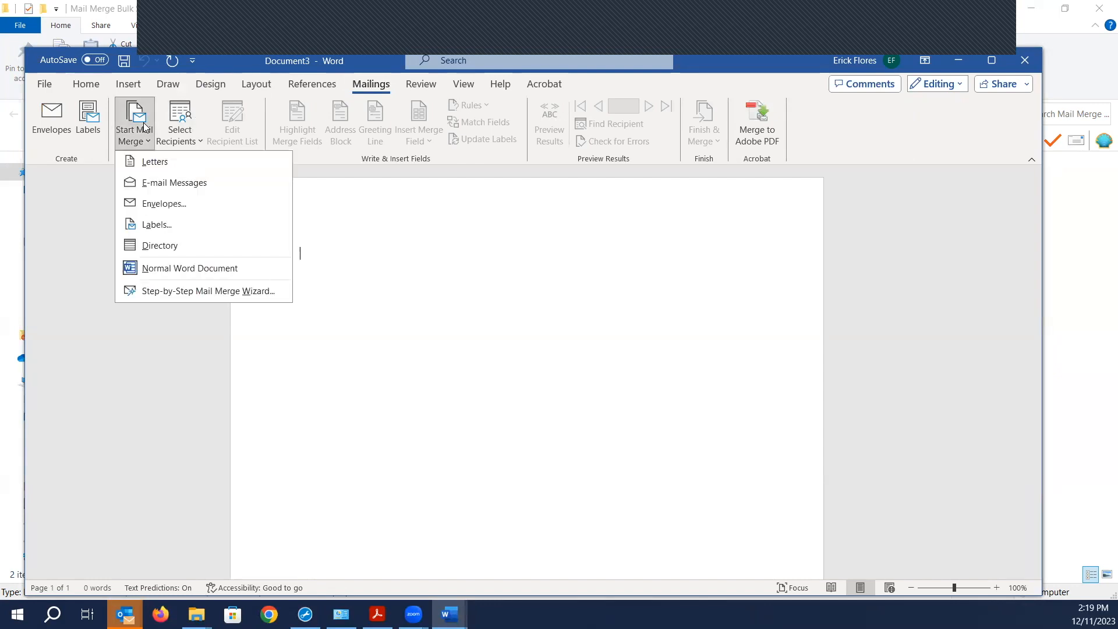
left_click(154, 183)
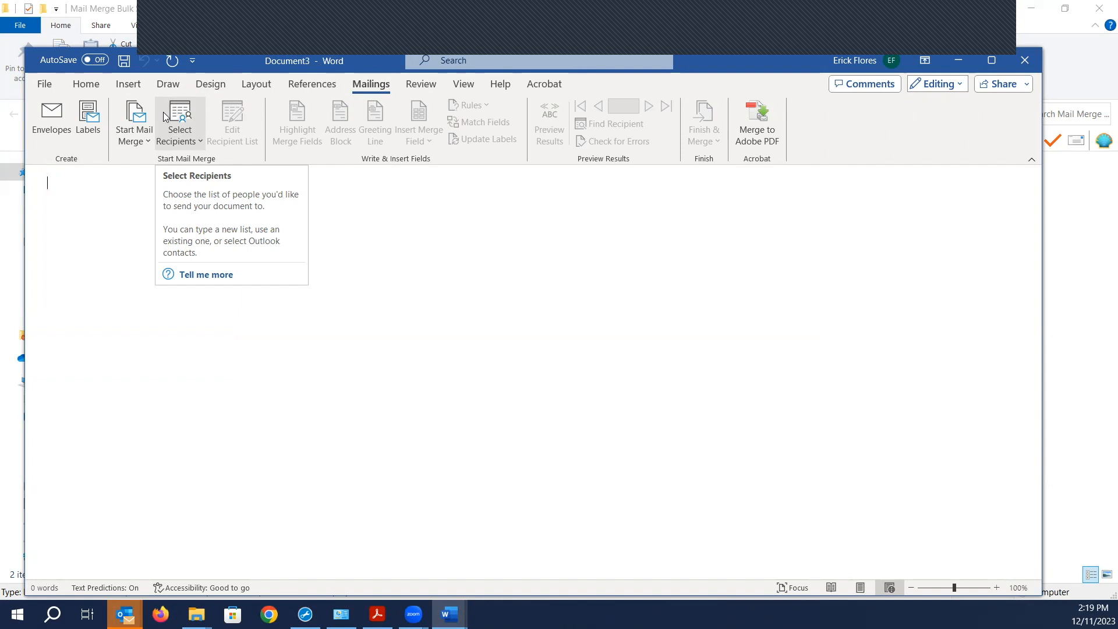
- Use EmailAddresses.csv from the Mail Merge Bulk Send folder as the existing recipient list
left_click(180, 135)
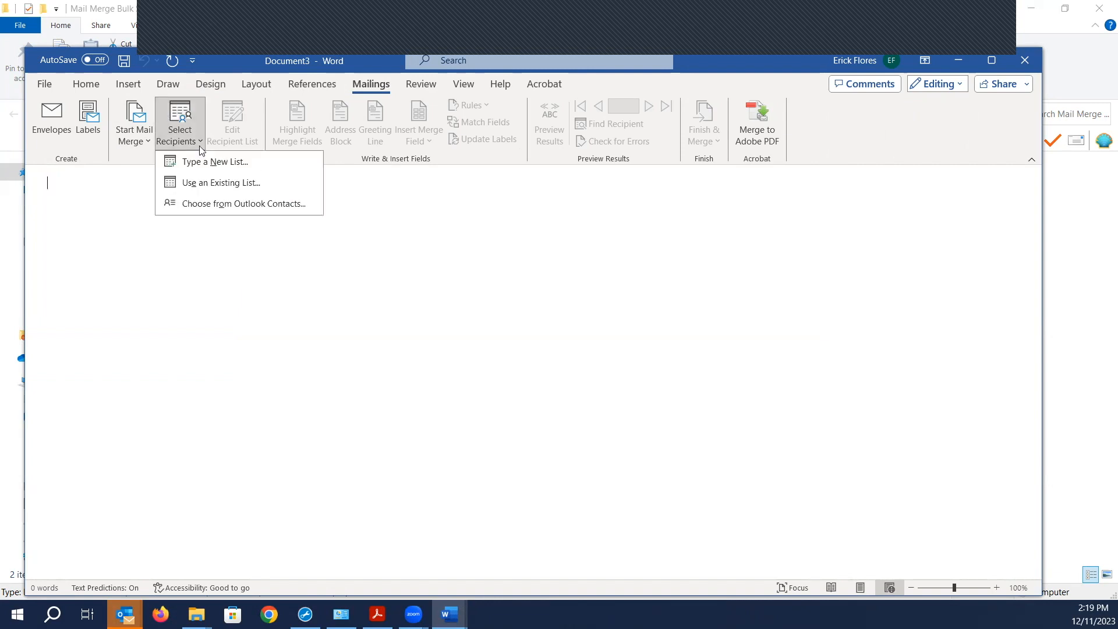
left_click(215, 184)
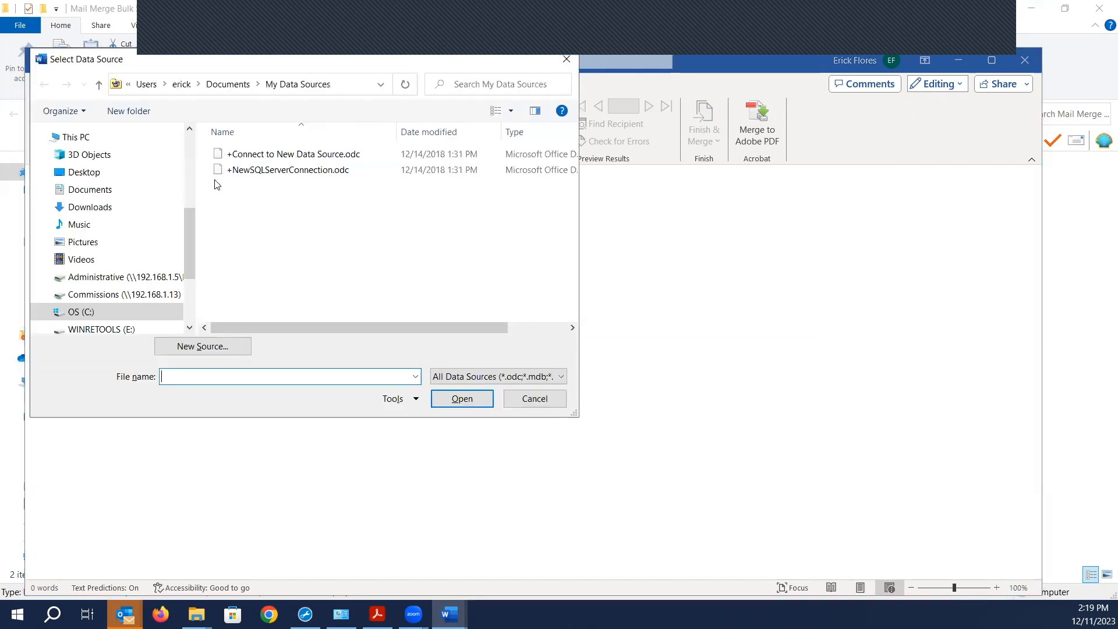
left_click_drag(191, 233, 187, 161)
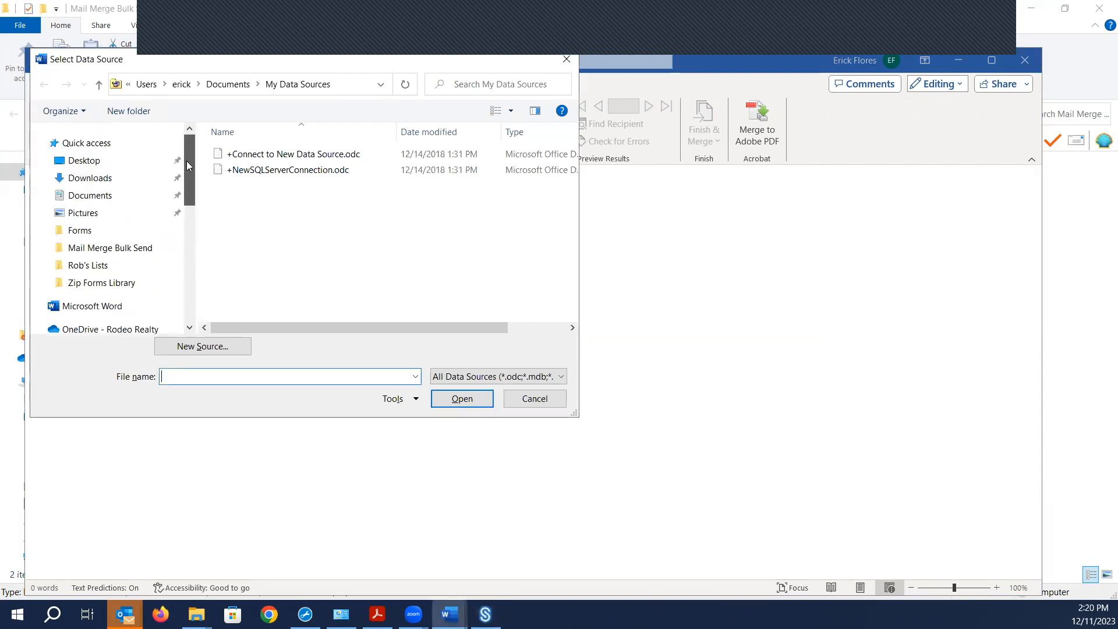
left_click(108, 250)
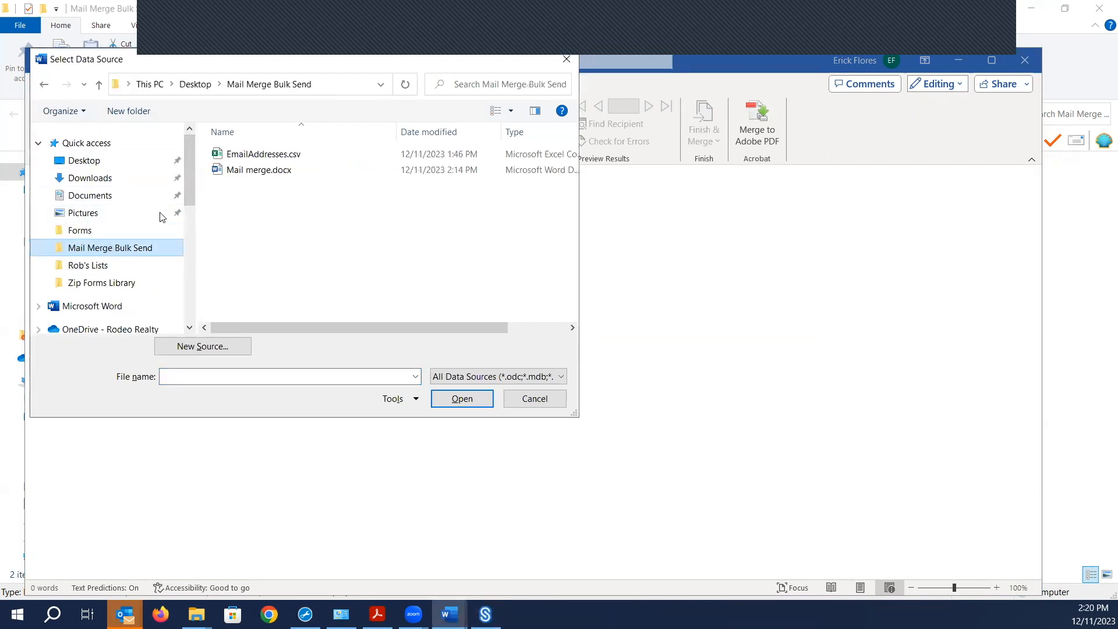
left_click(265, 158)
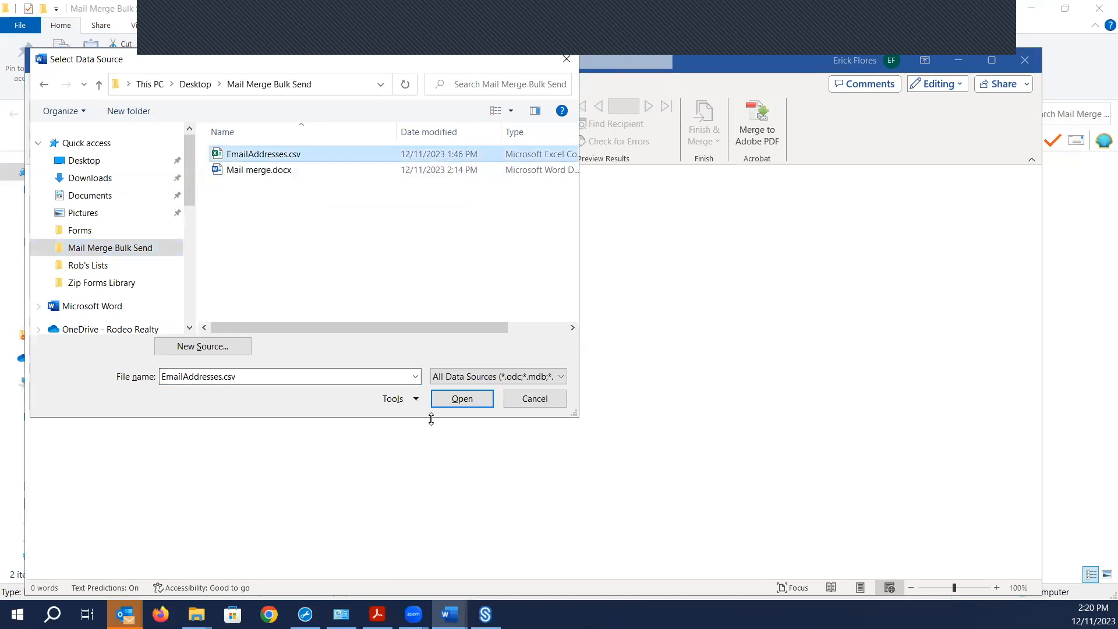
left_click(455, 406)
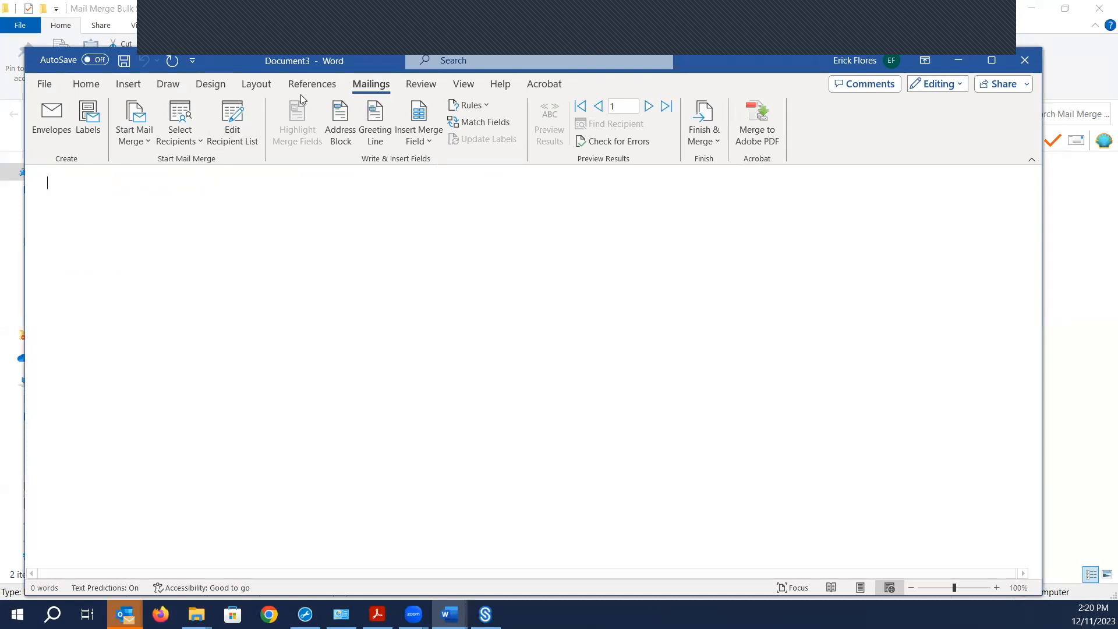
- Cancel the Greeting Line dialog and type 'Hello' at the start of the message
left_click(381, 119)
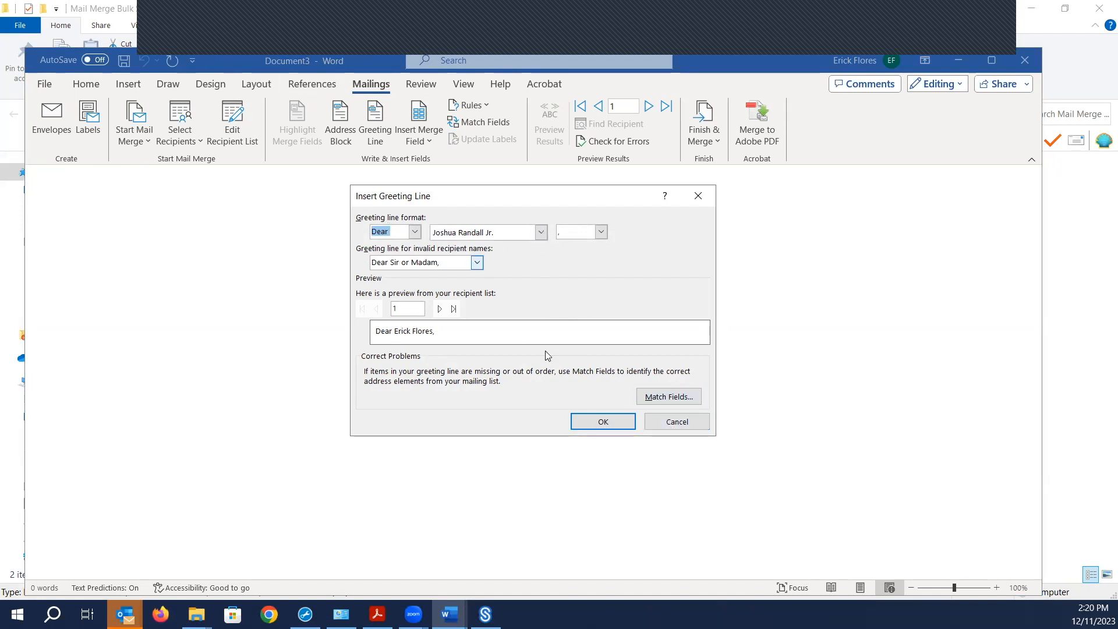
left_click(680, 426)
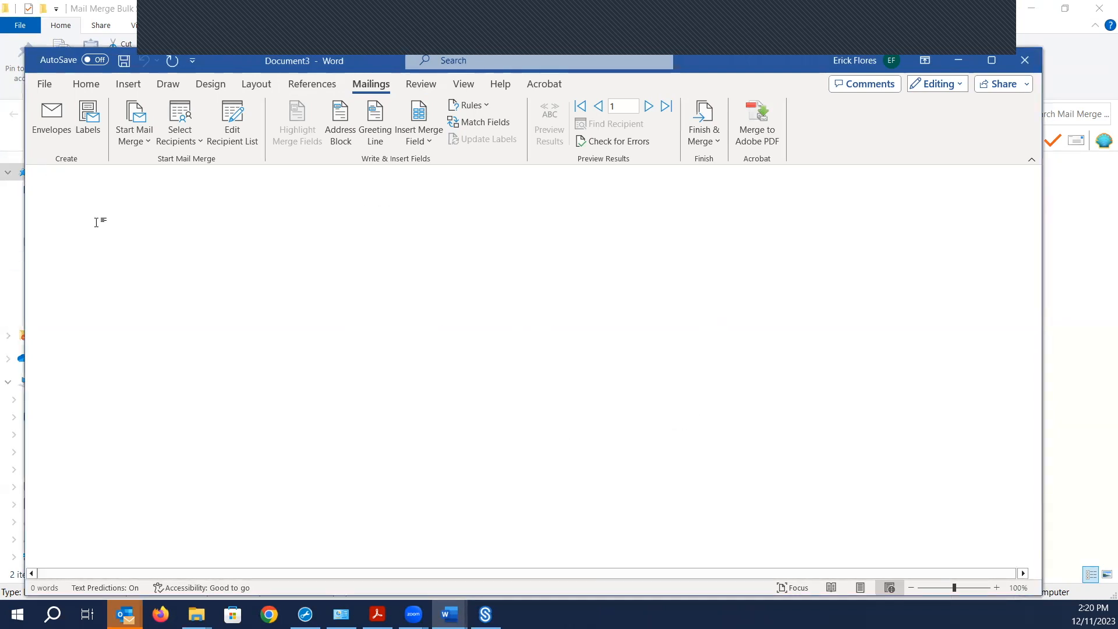
type("H")
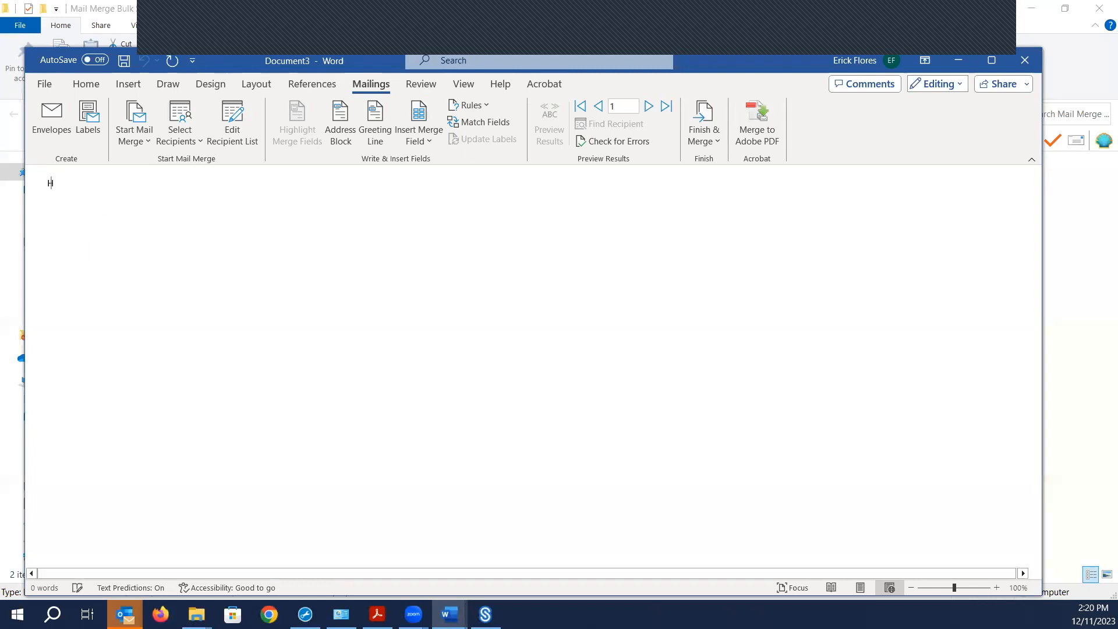
type("ello")
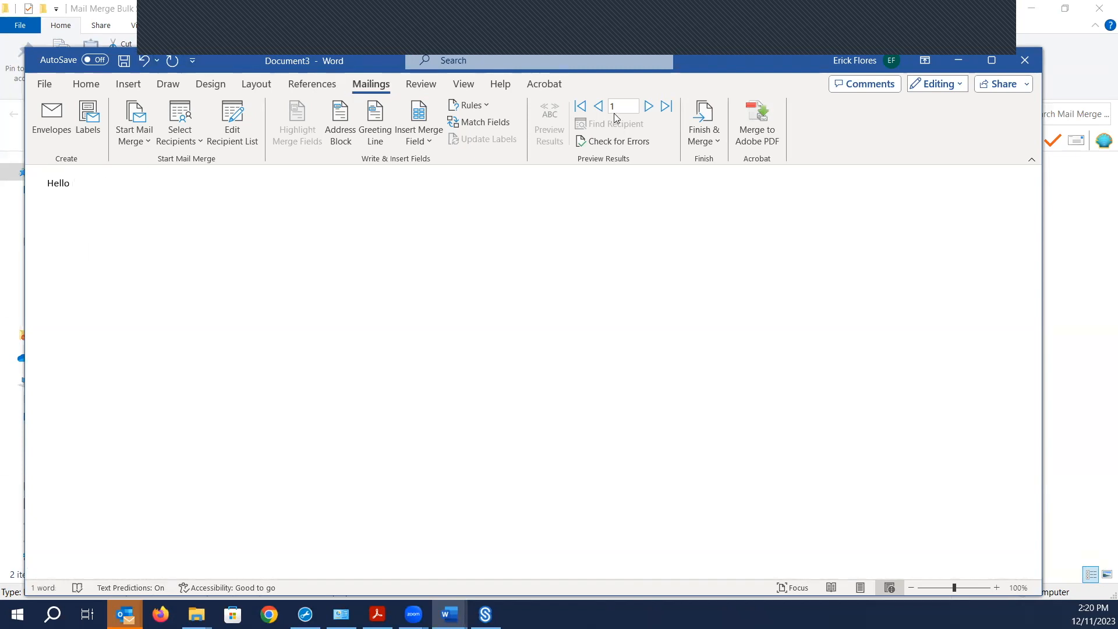
left_click(422, 141)
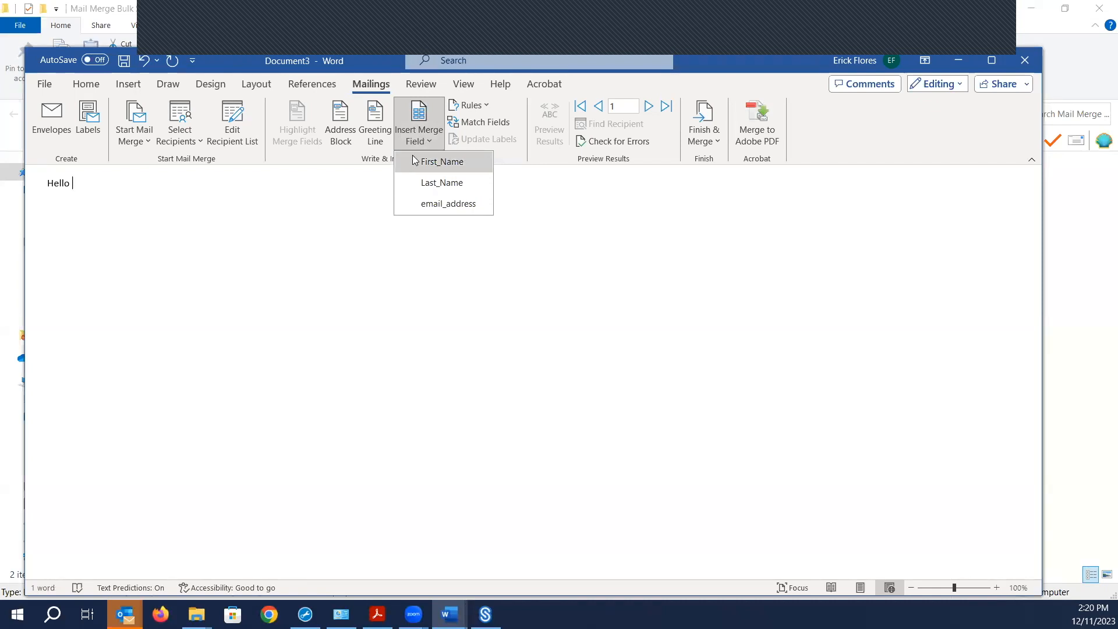
- Insert the First_Name field after Hello, add a comma, and type 'We are testing mail merge.' below
left_click(425, 162)
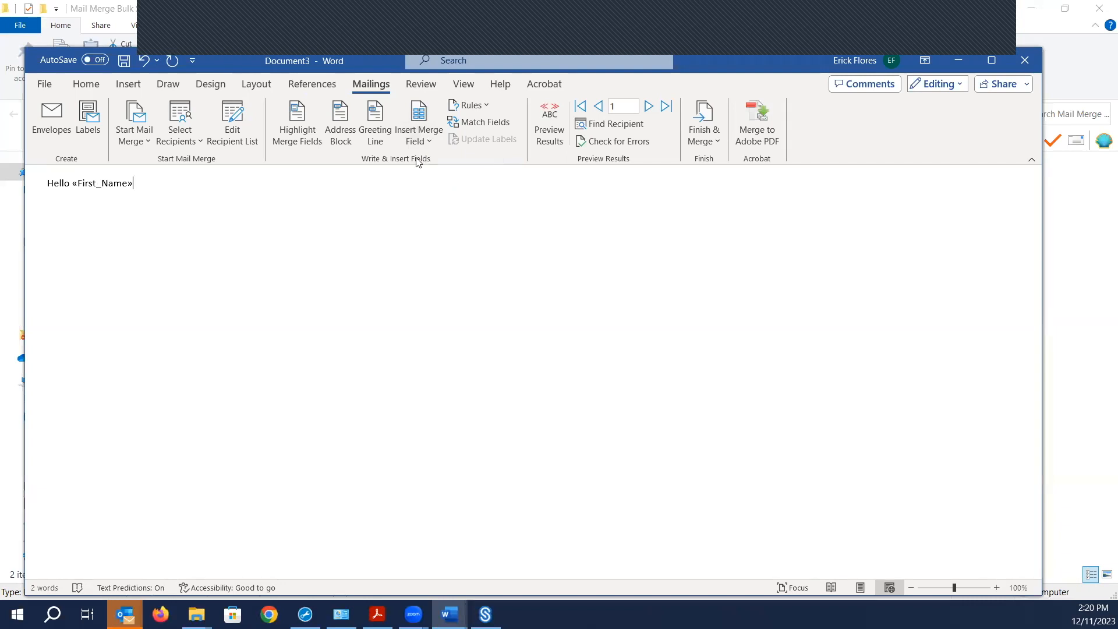
type(",  ")
type("We ")
type("AARE")
key("BackSpace")
key("BackSpace")
key("BackSpace")
key("BackSpace")
type("are testing mail")
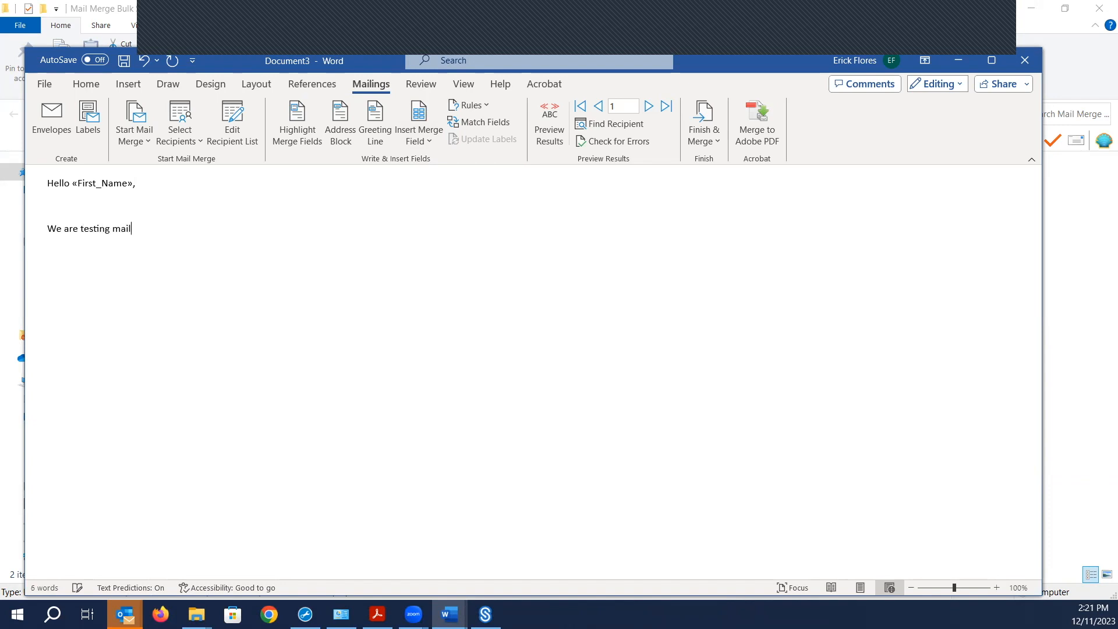
type(" merge.")
- Preview results, step forward to record 3, then back to record 1
left_click(553, 132)
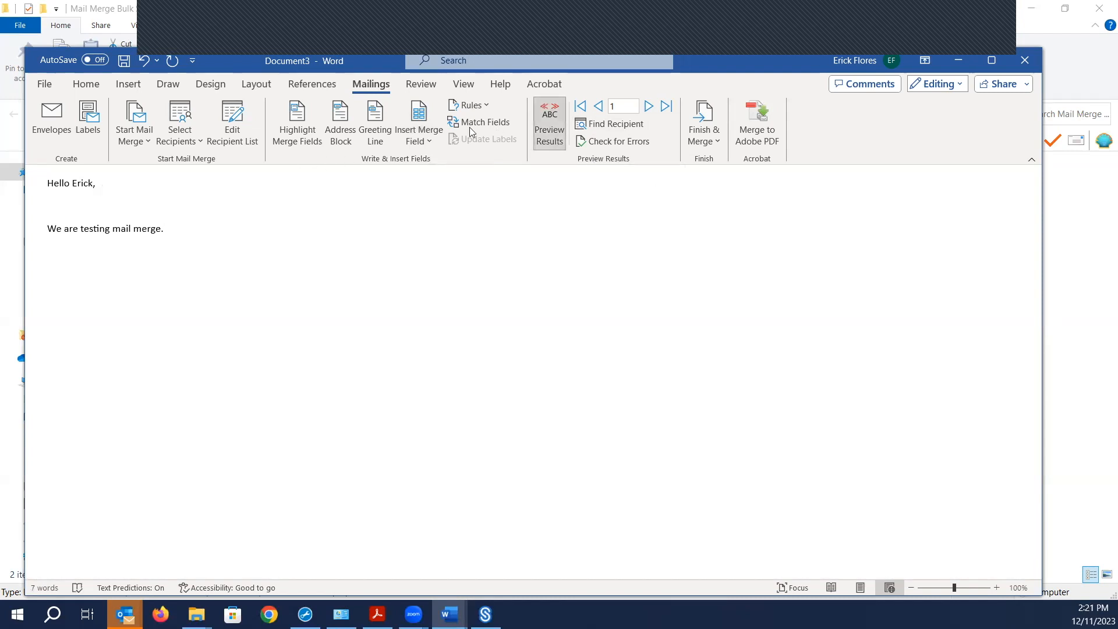
left_click(647, 110)
left_click(647, 110)
left_click(599, 107)
left_click(599, 106)
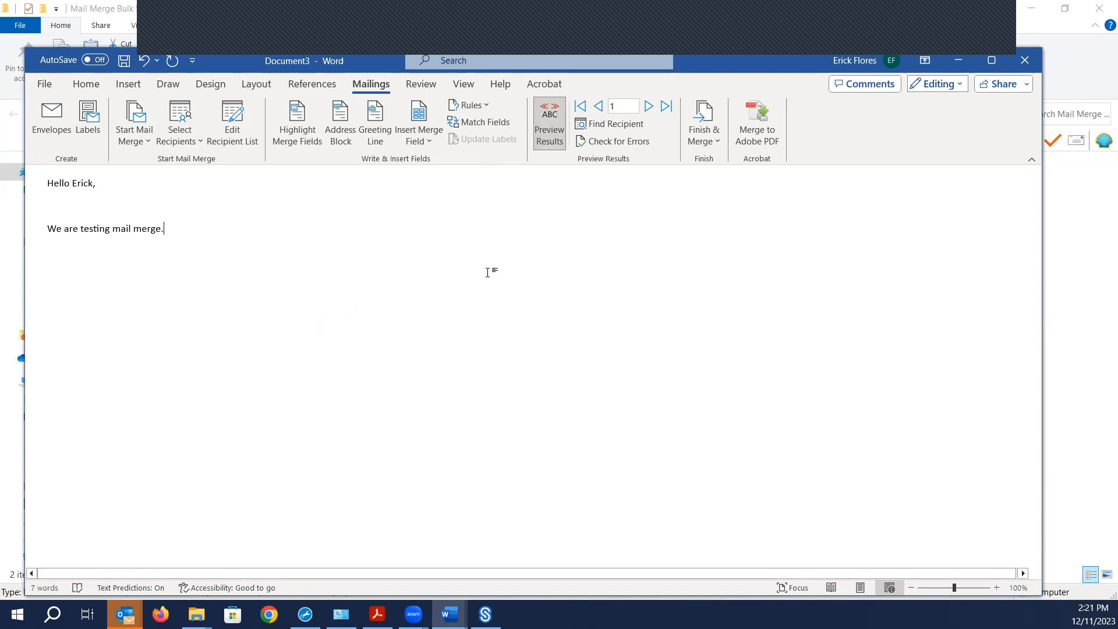
- Merge to e-mail for all records: To email_address, subject 'Test', HTML format
left_click(690, 144)
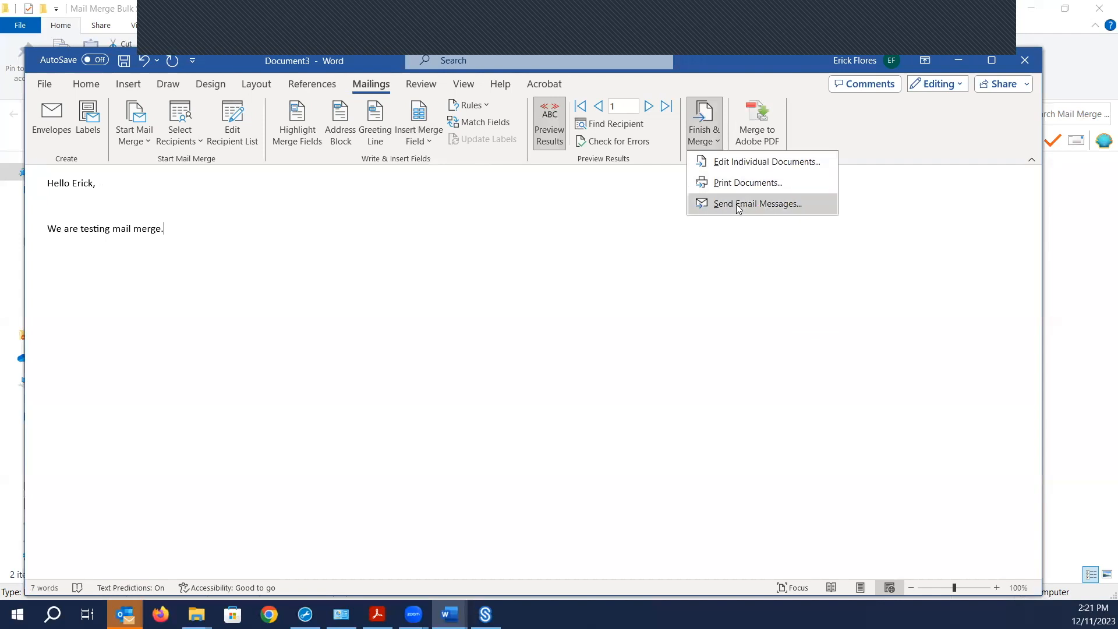
left_click(757, 204)
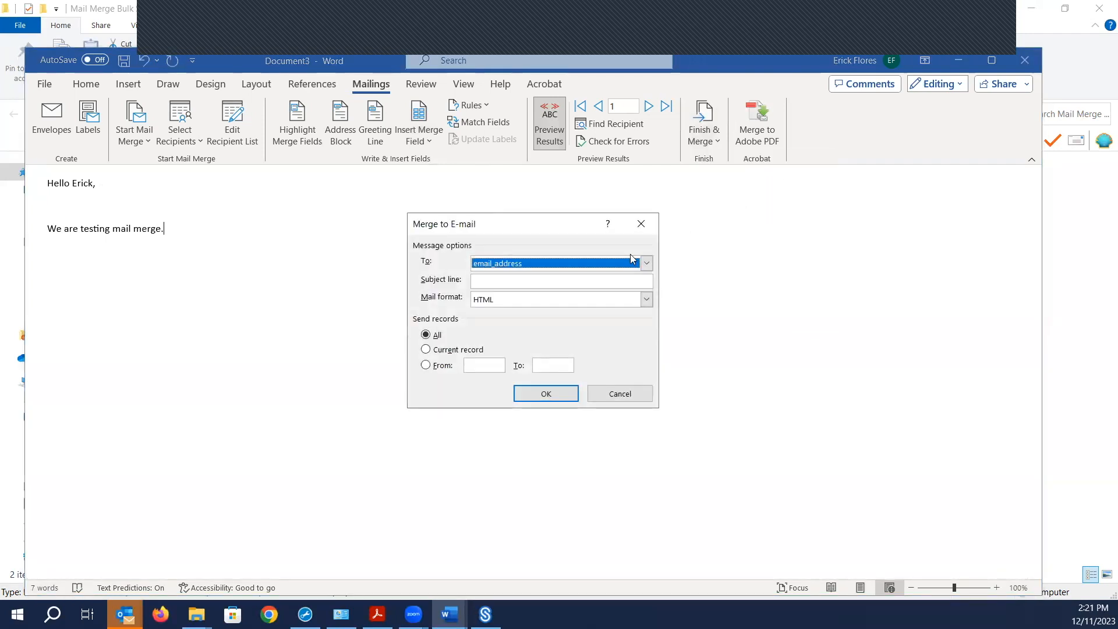
left_click(646, 264)
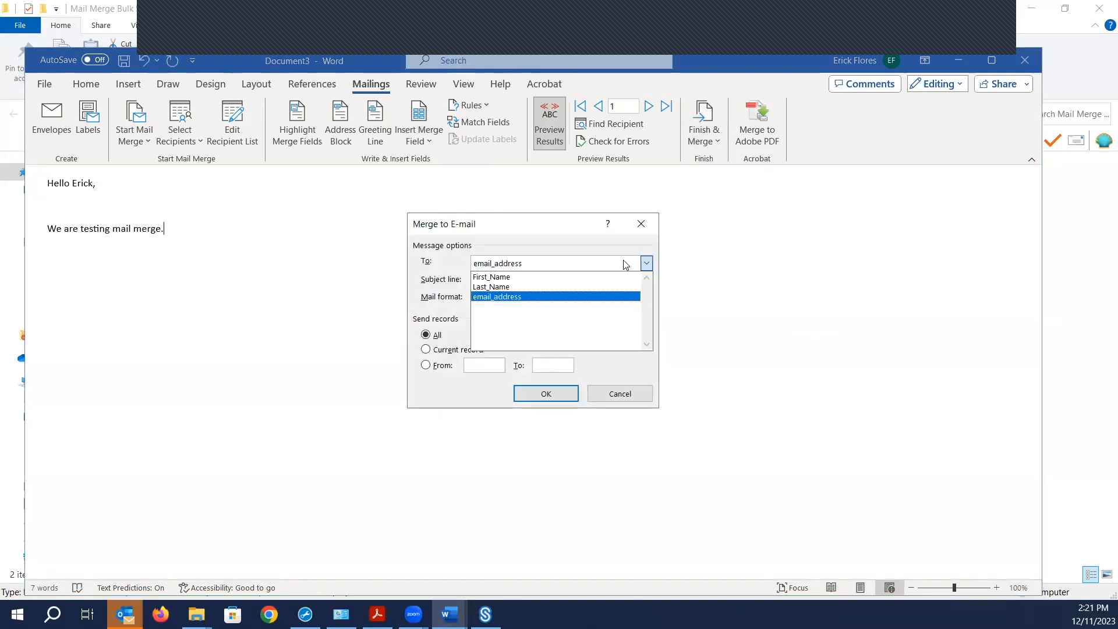
left_click(501, 297)
left_click(495, 279)
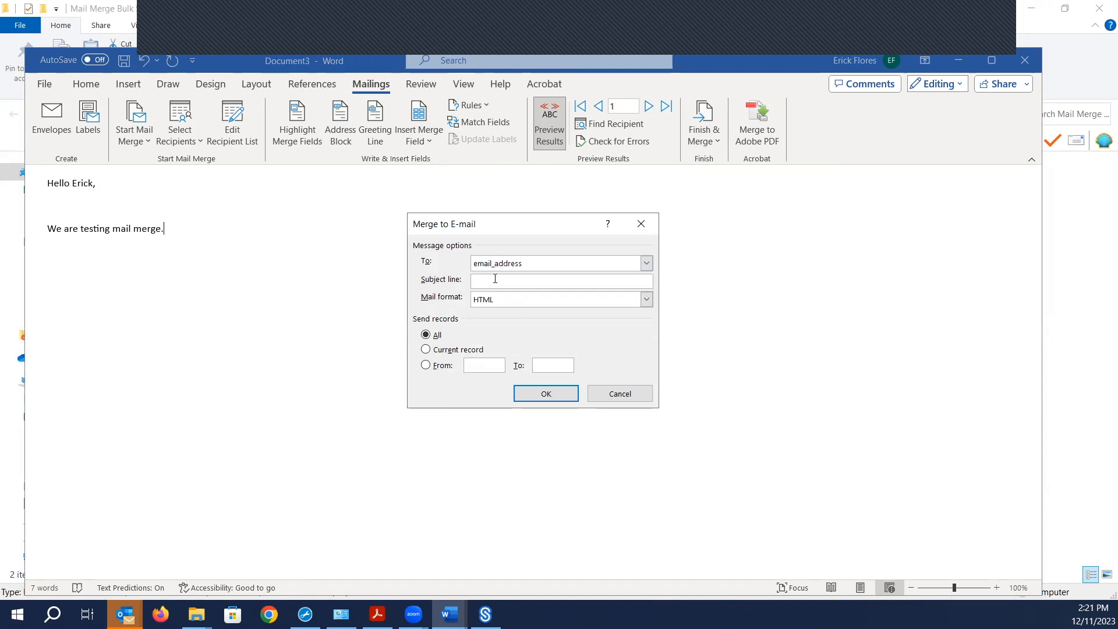
type("Tes")
left_click(646, 299)
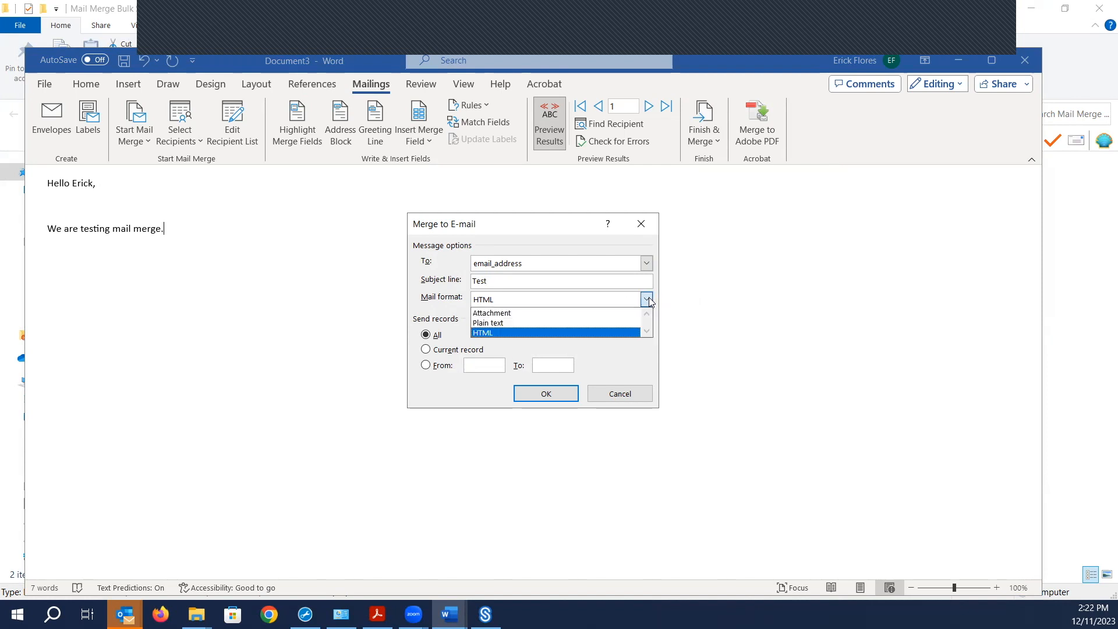
left_click(497, 333)
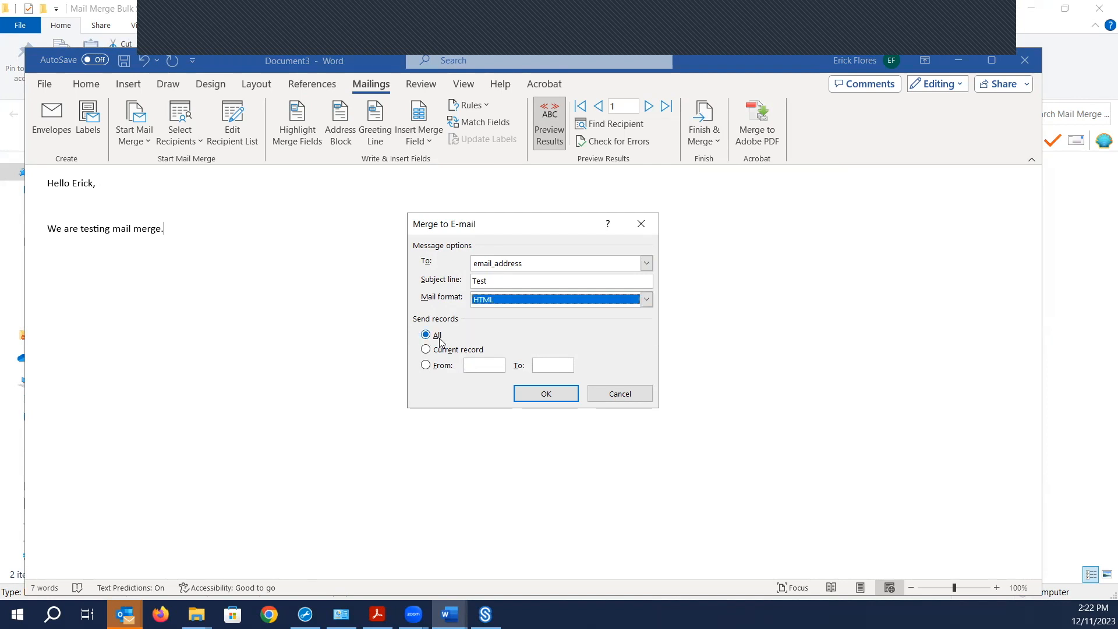
left_click(546, 394)
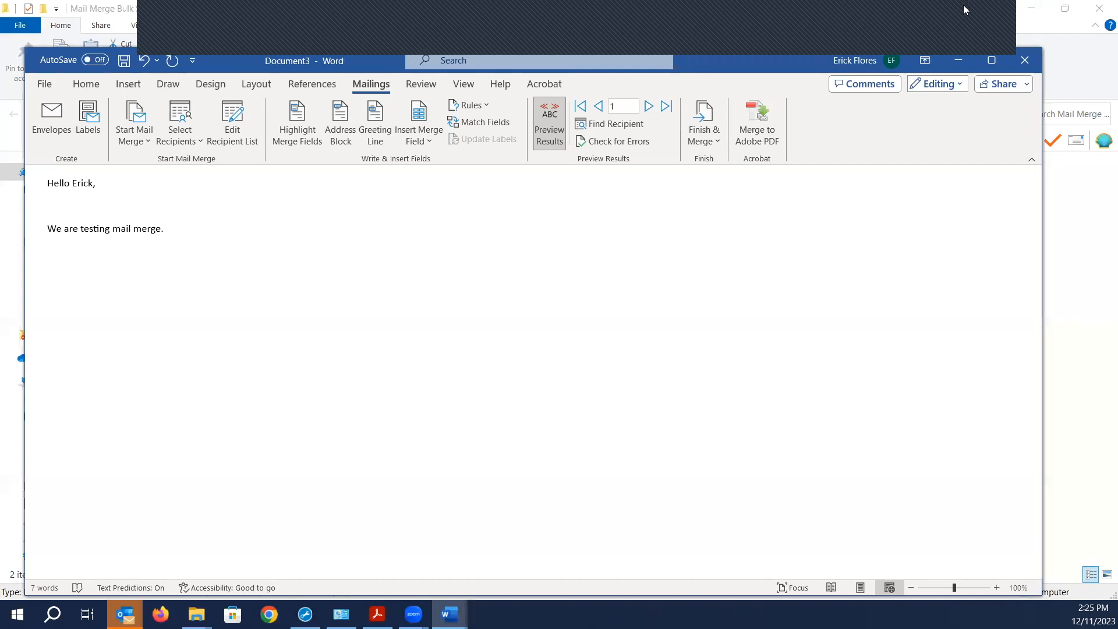
- Open EmailAddresses.csv in Excel from its folder in File Explorer
left_click(1038, 37)
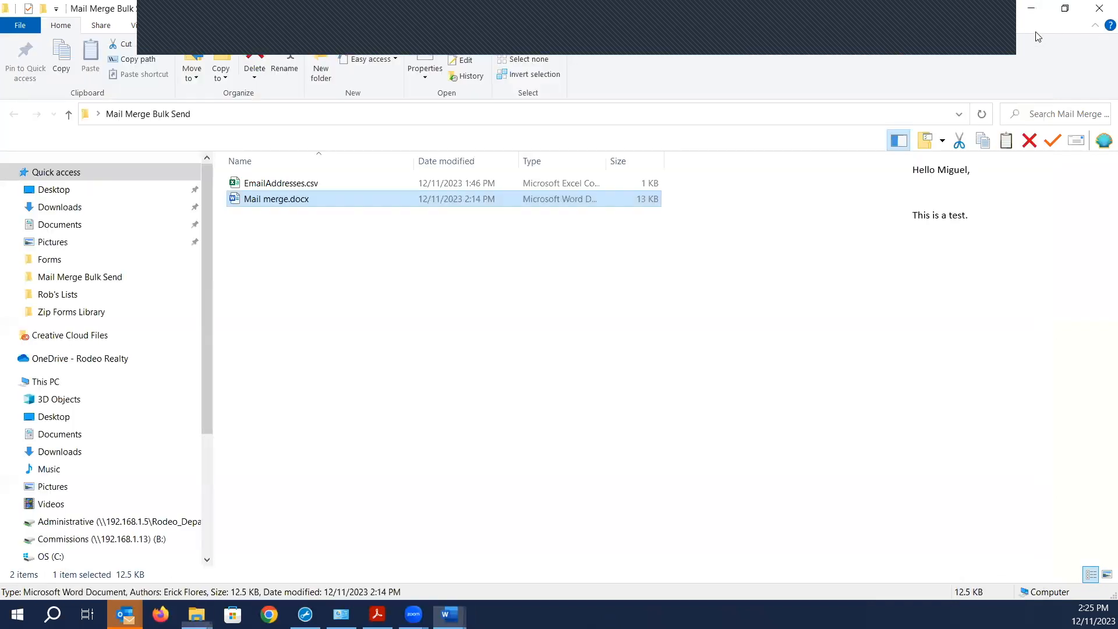
left_click(263, 184)
double_click(266, 182)
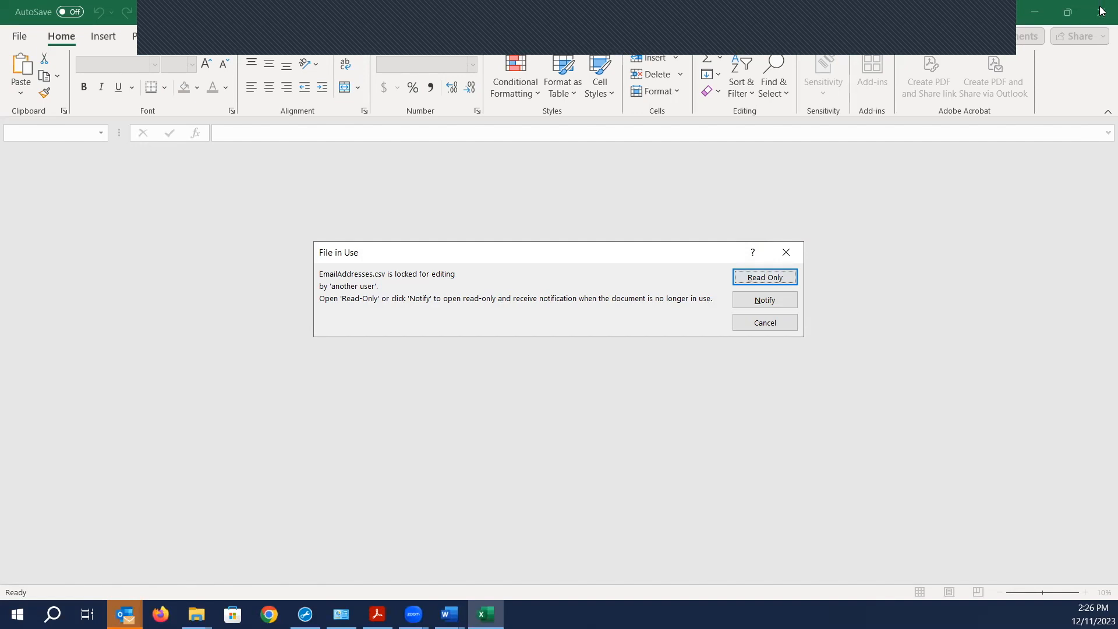
- Cancel the File in Use prompt rather than opening EmailAddresses.csv read-only
left_click(766, 326)
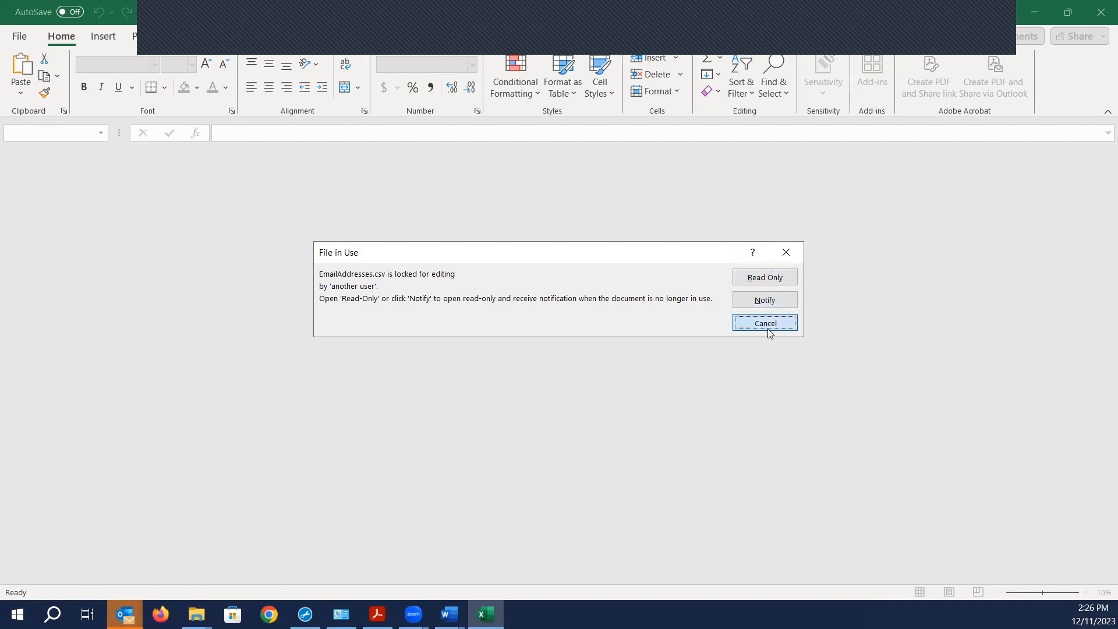